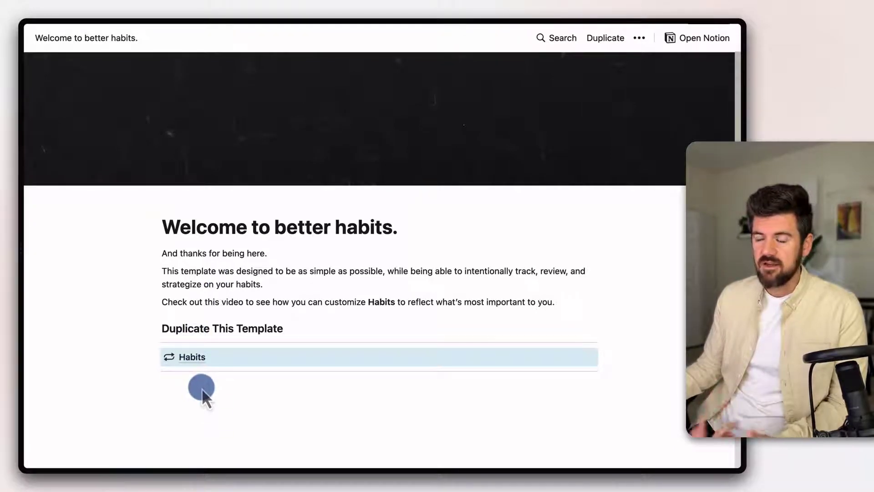
Open the Habits template page and examine its Today, Days, Week, Month, Quarter and Systems sections
left_click(186, 359)
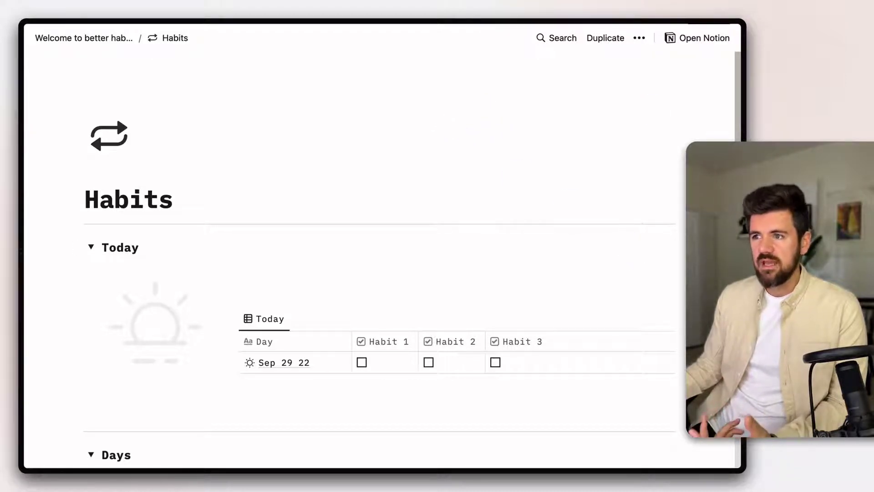
scroll(634, 248, "down", 3)
scroll(610, 310, "down", 1)
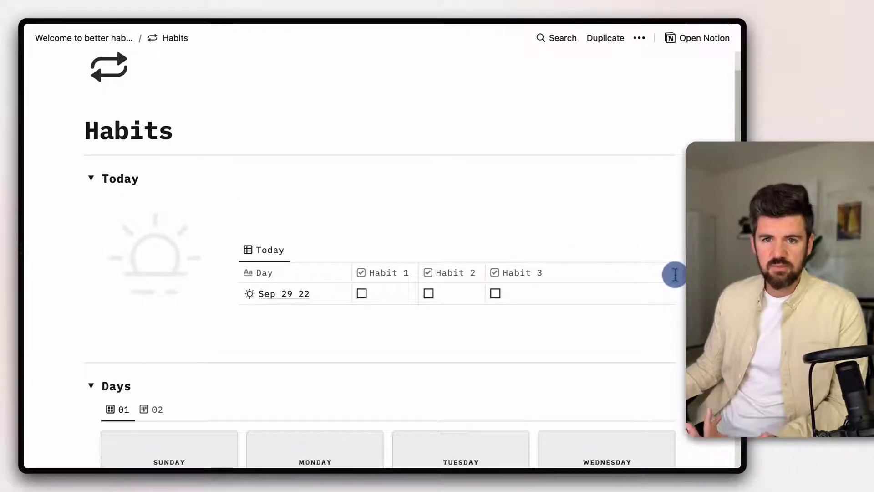
scroll(675, 275, "down", 3)
scroll(681, 302, "down", 4)
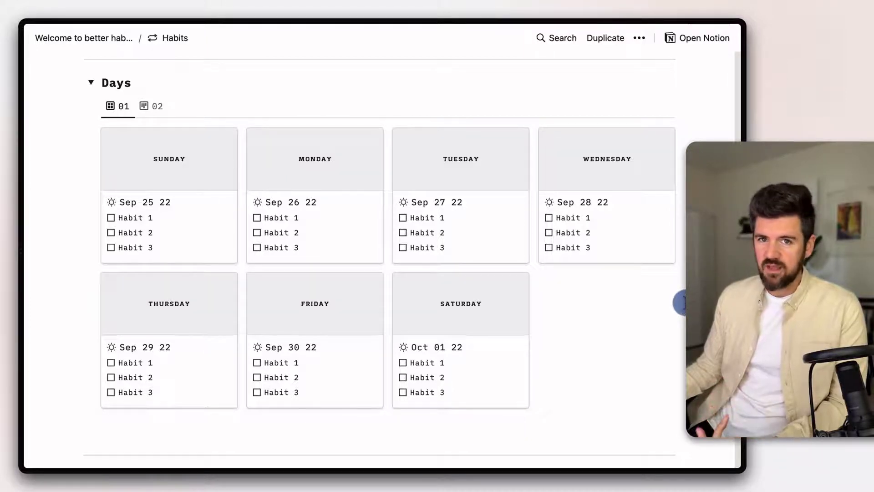
scroll(682, 302, "down", 3)
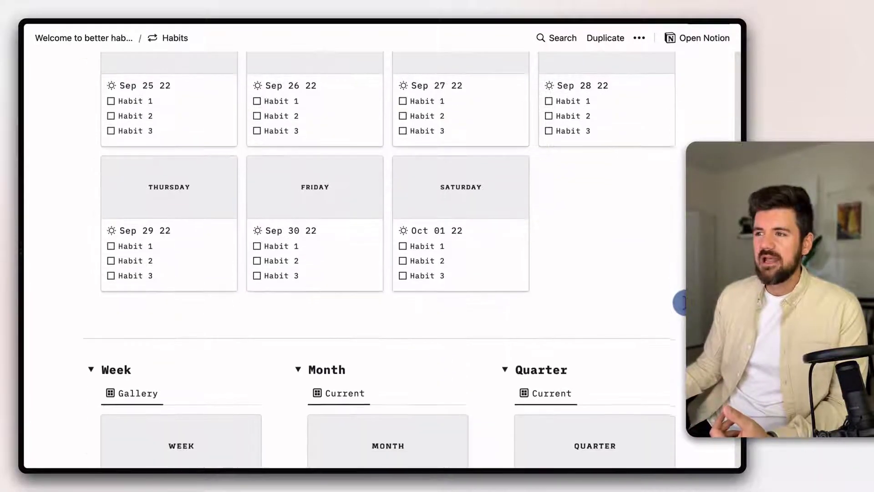
scroll(682, 302, "down", 5)
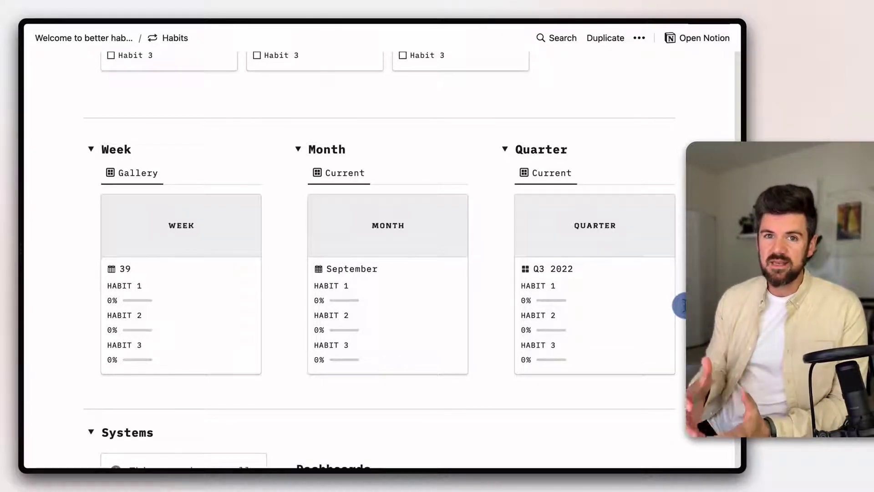
scroll(683, 306, "down", 6)
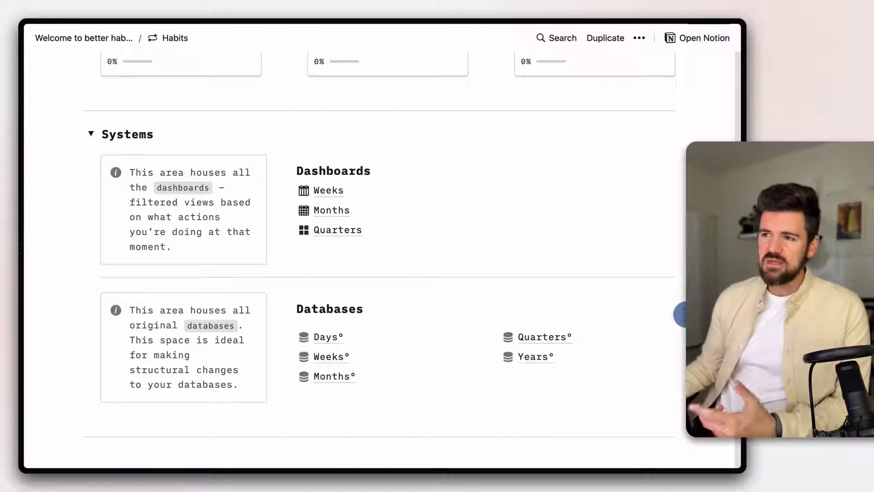
Duplicate the Habits template into the first listed workspace and hide the workspace sidebar
scroll(621, 382, "up", 15)
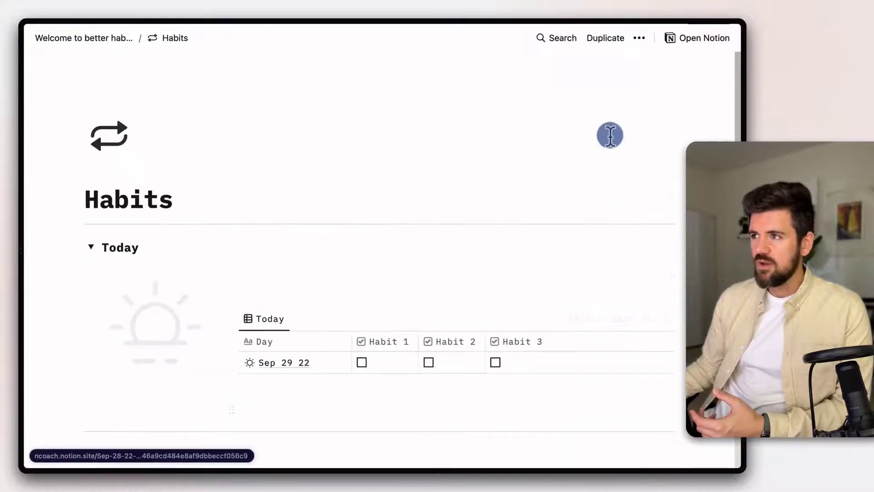
left_click(609, 39)
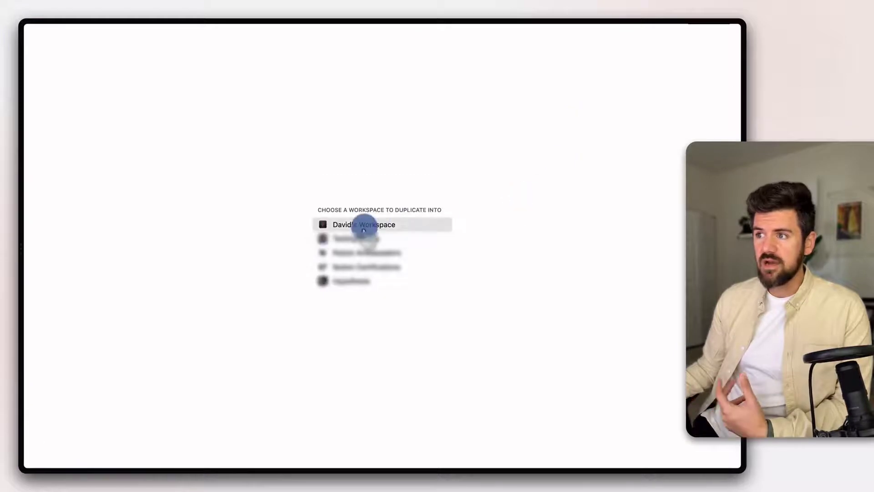
left_click(364, 230)
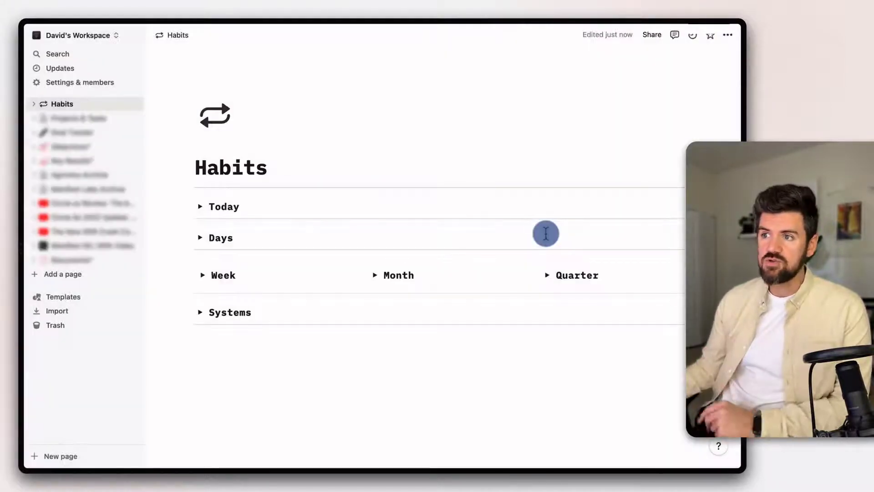
left_click(136, 35)
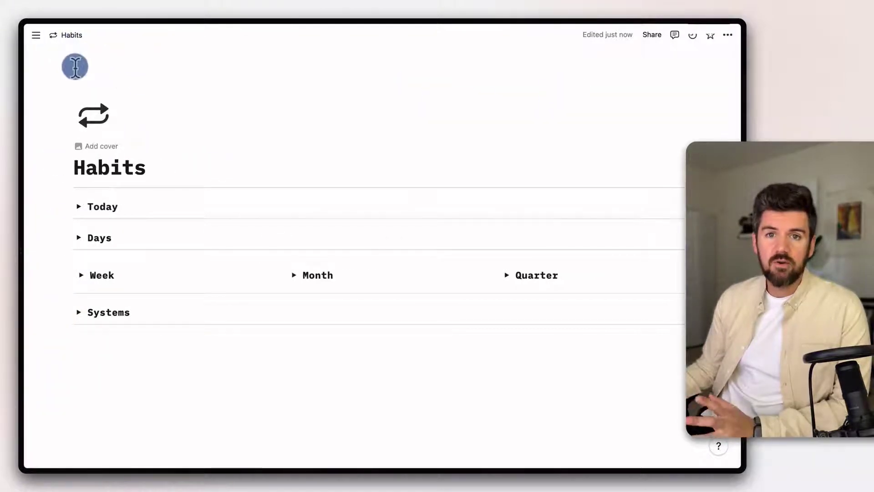
Expand all toggle sections of the Habits page at once to view them, and collapse each one again
key("super+alt+t")
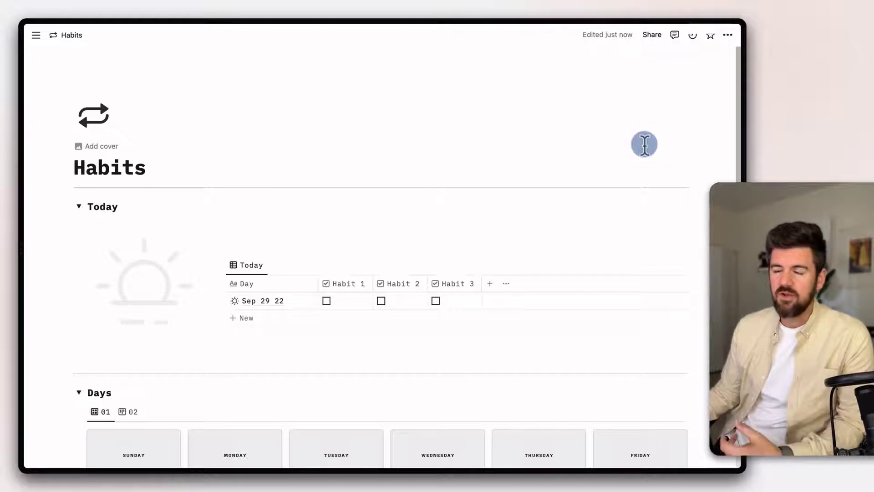
scroll(569, 199, "down", 2)
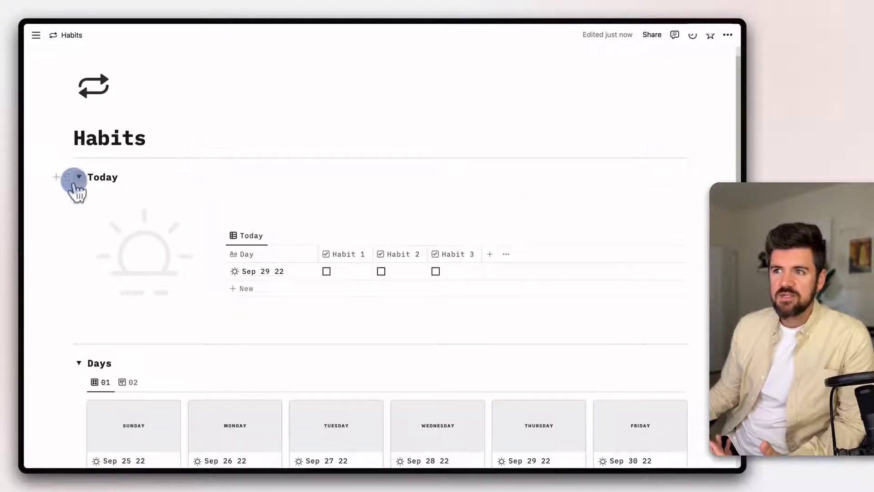
left_click(79, 178)
left_click(77, 209)
left_click(77, 246)
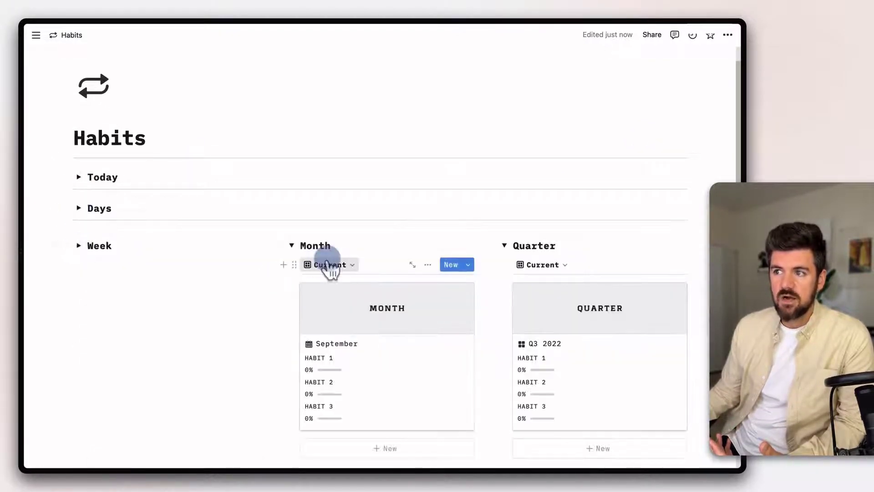
left_click(291, 246)
left_click(504, 246)
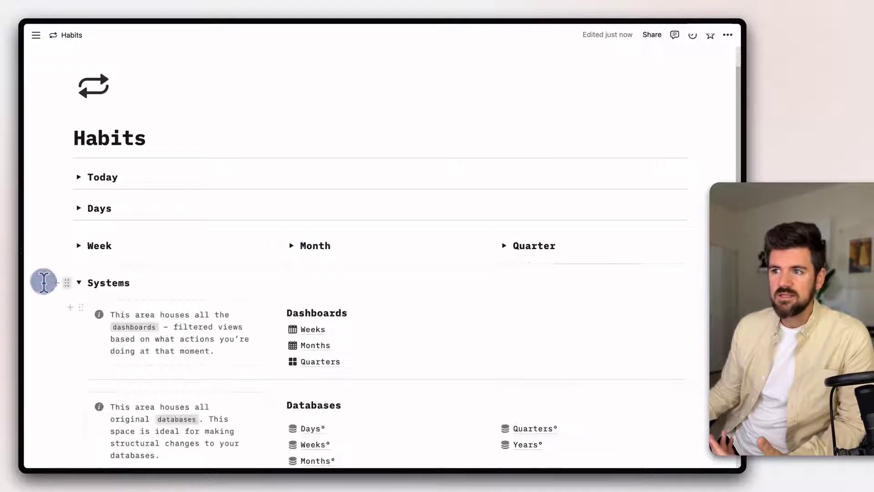
left_click(79, 283)
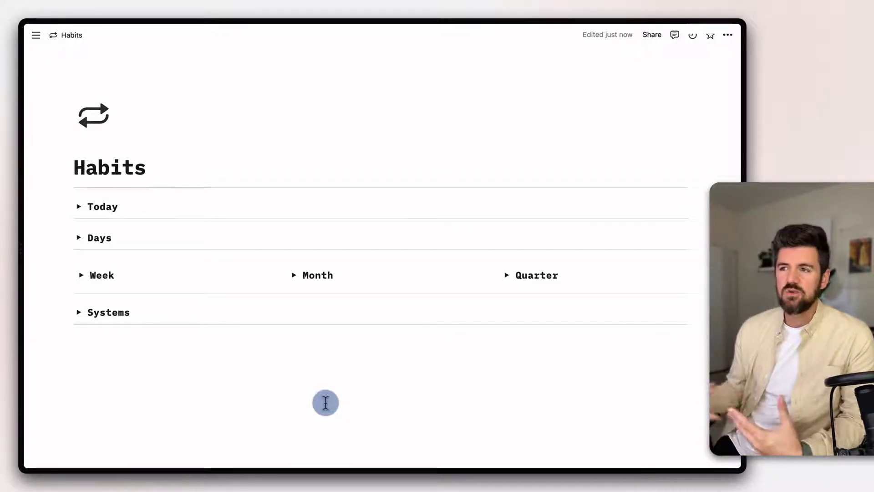
Expand the Today, Week, Month, Quarter and Days toggles and look over the daily habit cards
left_click(78, 207)
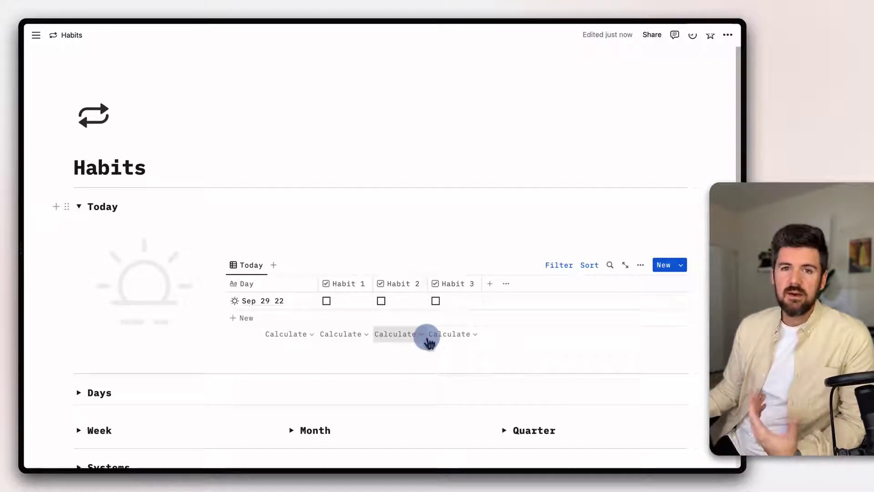
scroll(419, 375, "down", 2)
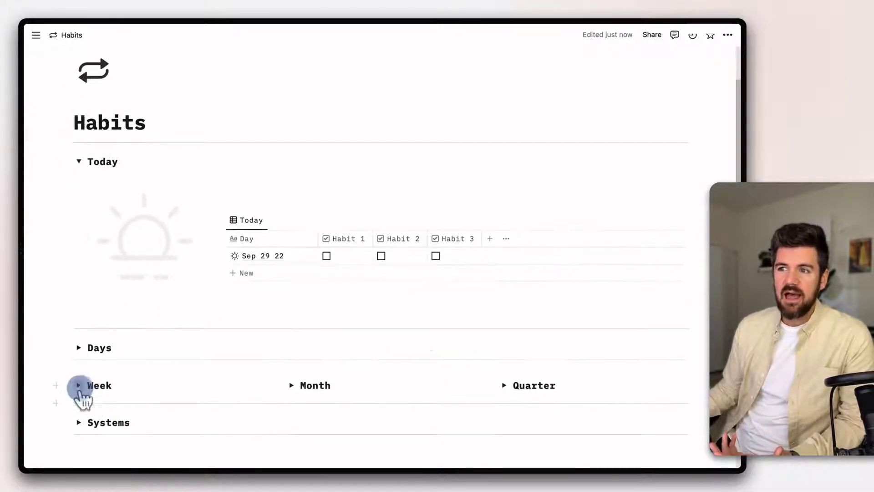
left_click(79, 385)
left_click(292, 385)
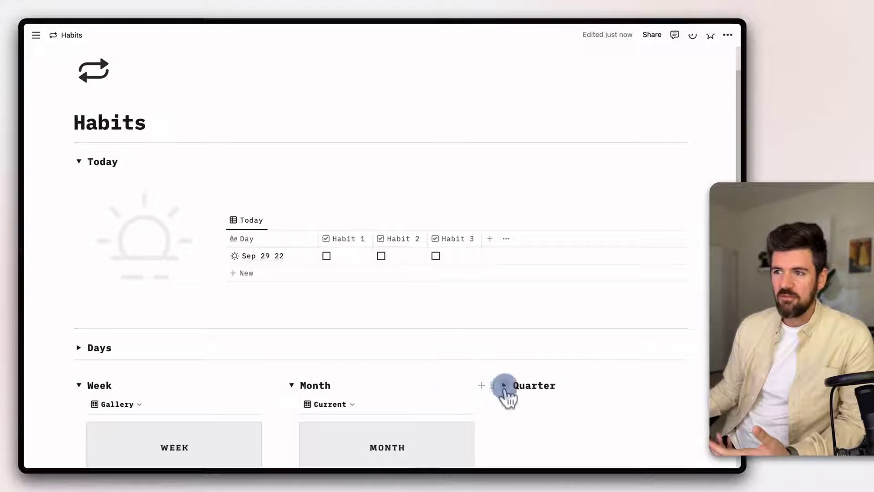
left_click(504, 386)
left_click(79, 347)
scroll(446, 400, "down", 3)
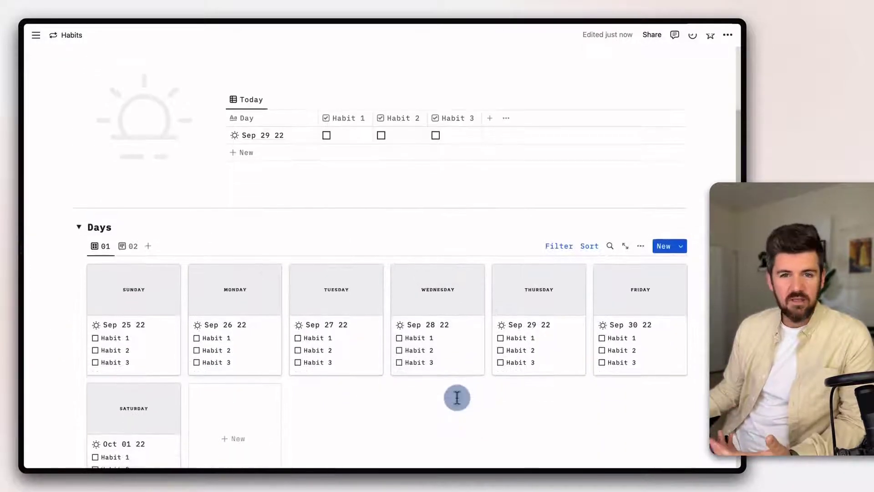
scroll(457, 399, "up", 4)
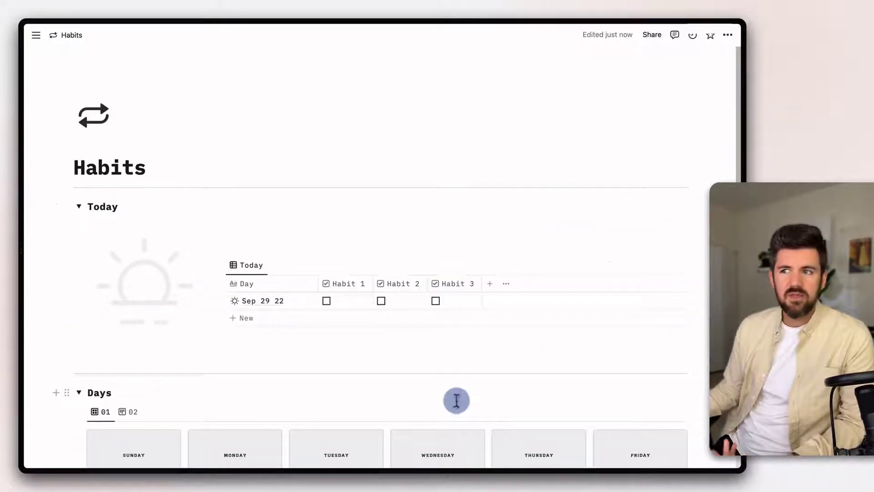
Try removing the Today toggle heading so its content sits directly on the page, and undo the removal
double_click(115, 205)
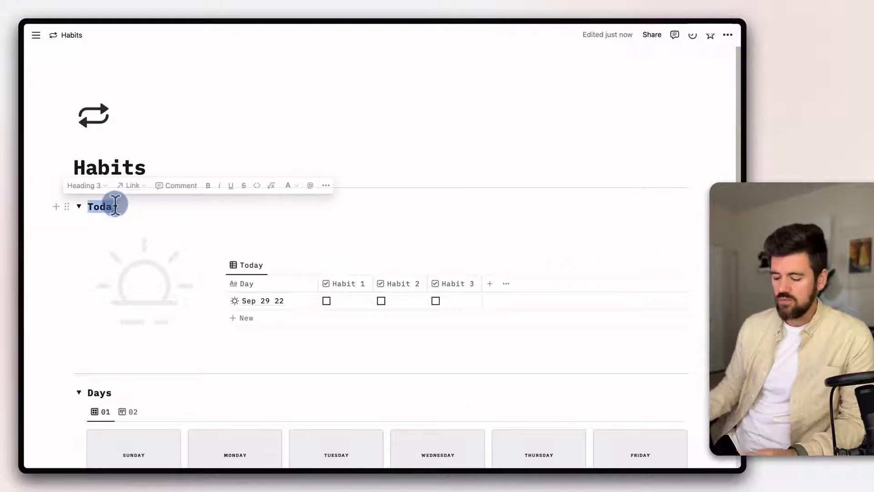
key("BackSpace")
key("BackSpace")
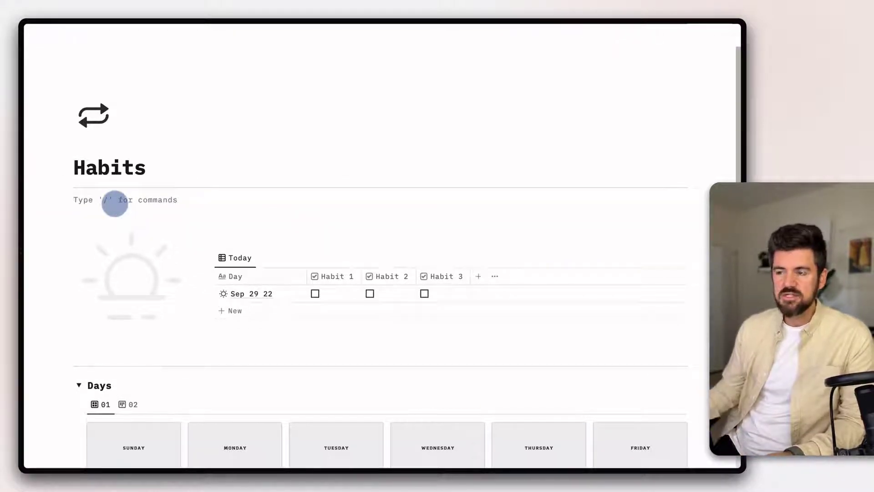
key("BackSpace")
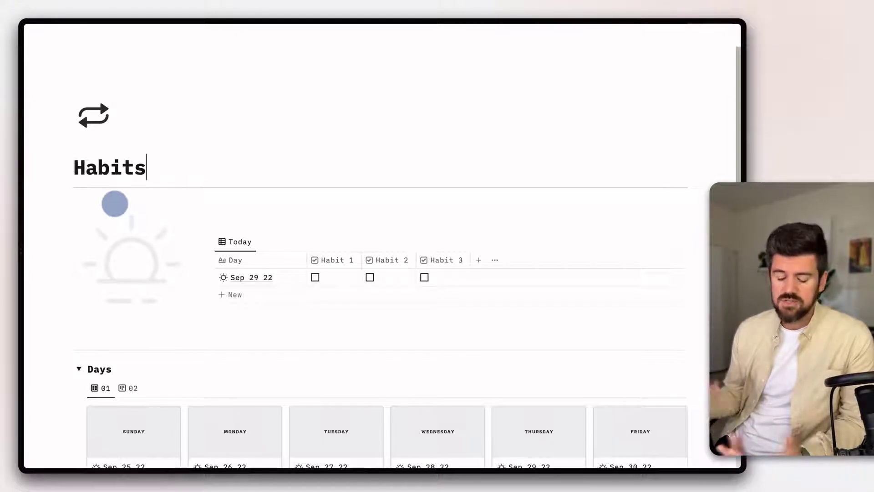
key("ctrl+z")
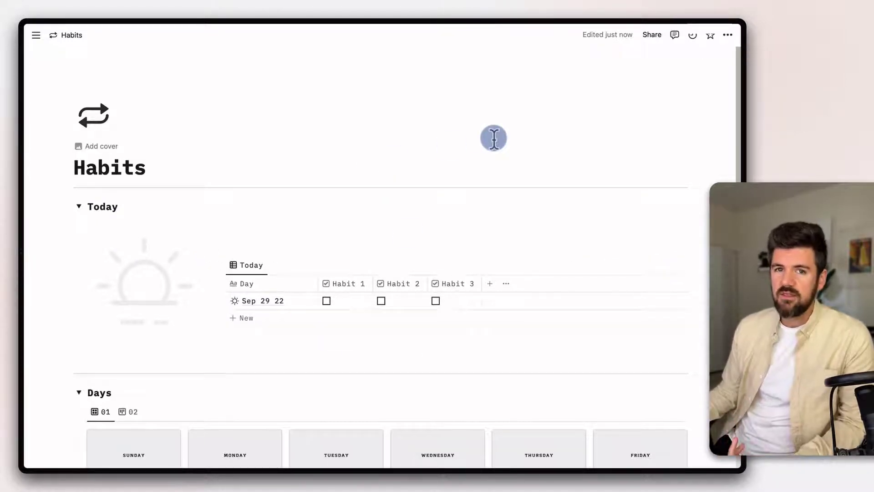
Collapse the Today, Days, Week, Month and Quarter toggles on the Habits page
scroll(129, 190, "down", 1)
left_click(79, 195)
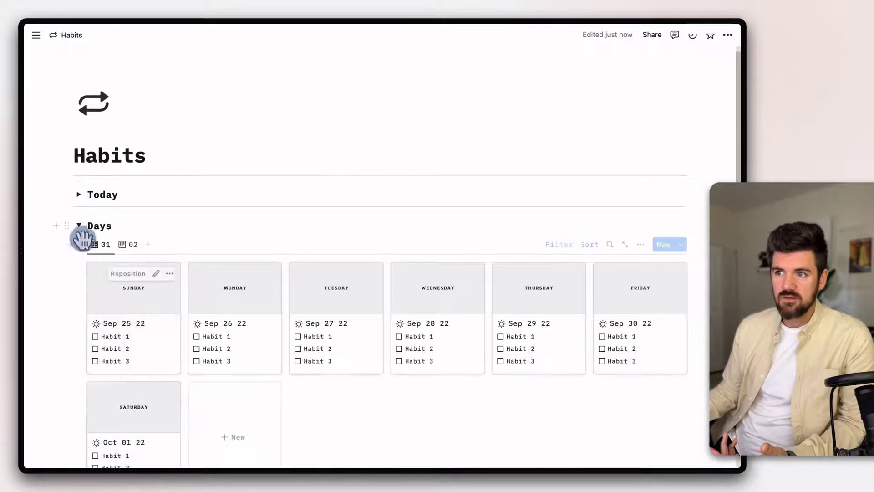
left_click(80, 225)
left_click(79, 263)
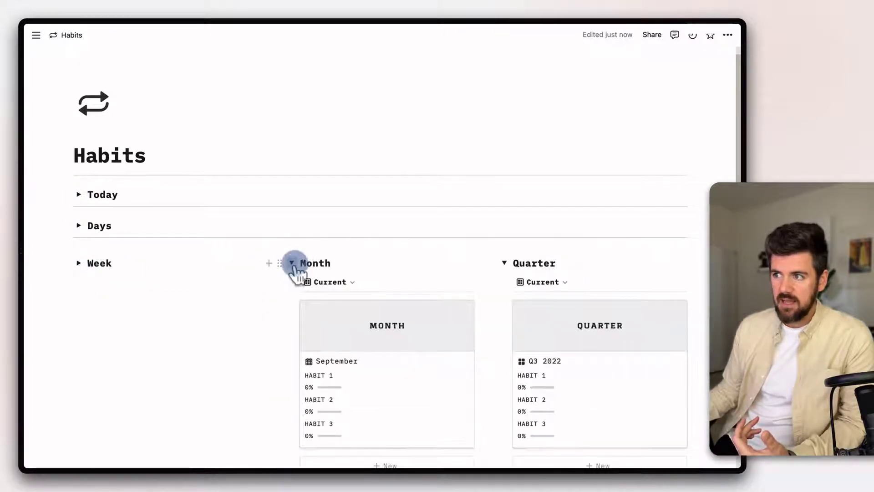
left_click(292, 262)
left_click(505, 263)
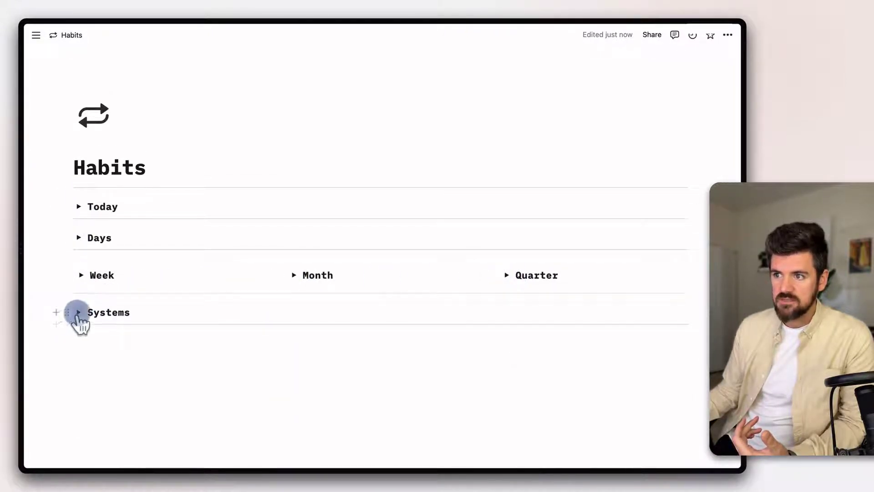
Expand the Systems section, open the Days° database and look through its dated entries
left_click(78, 313)
scroll(254, 282, "down", 3)
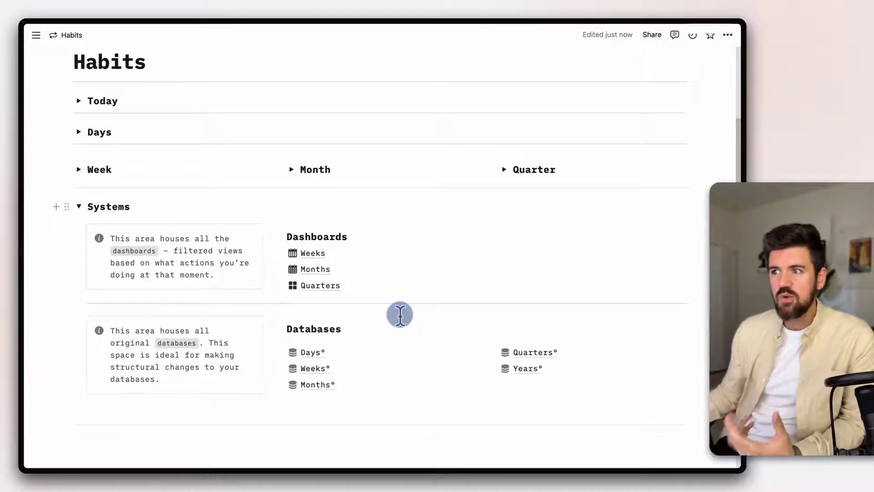
left_click(301, 353)
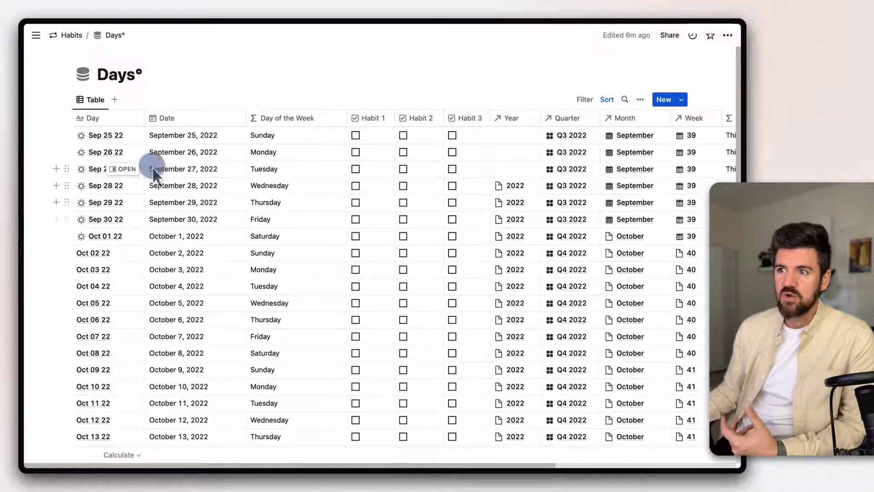
scroll(157, 205, "down", 10)
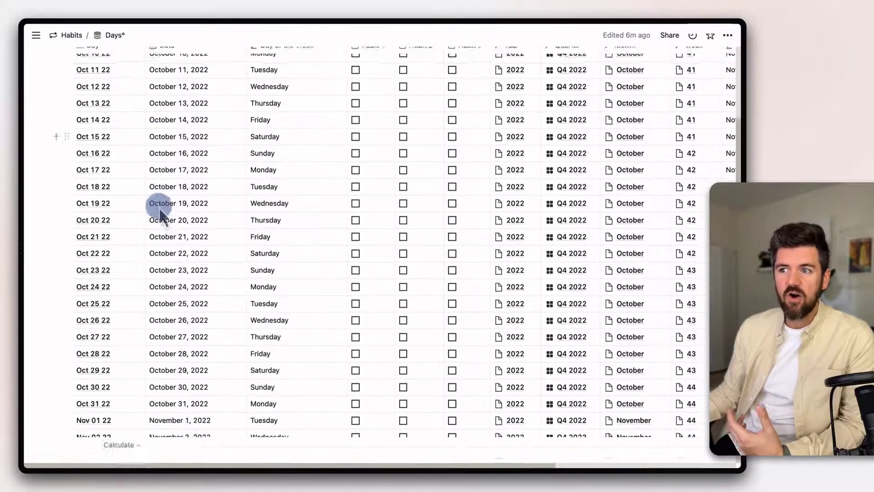
scroll(168, 213, "up", 10)
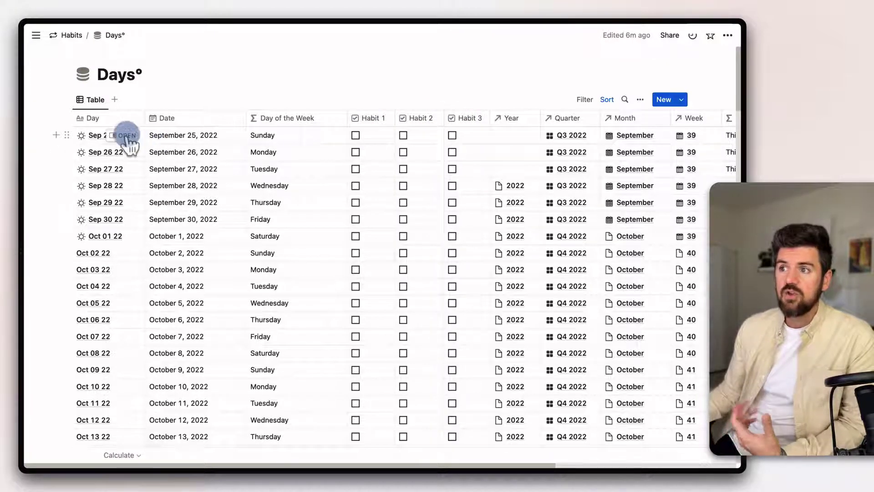
Open the Sep 25 22 entry in the Days° database and rename its Habit 1 property to AM Journal
left_click(125, 136)
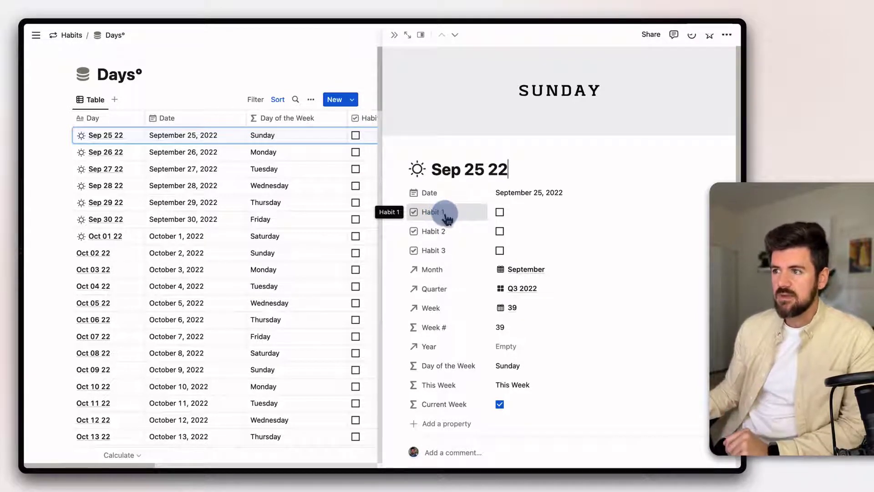
left_click(448, 218)
left_click(453, 231)
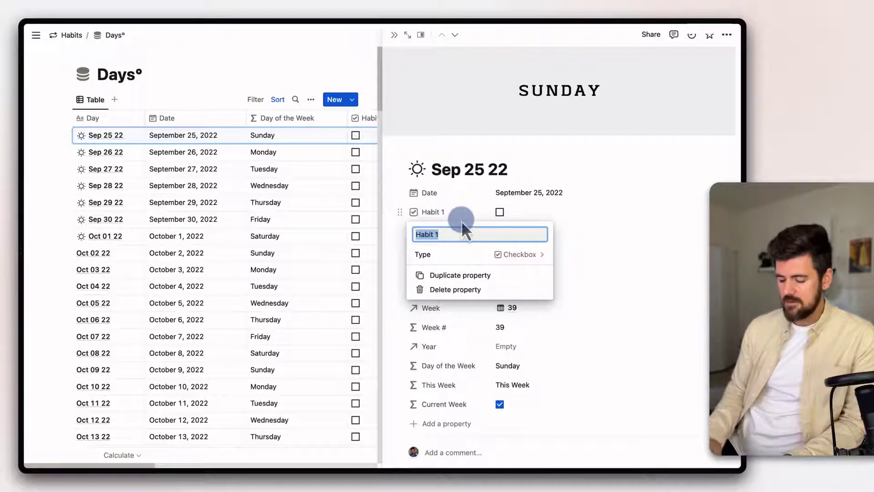
type("Mo")
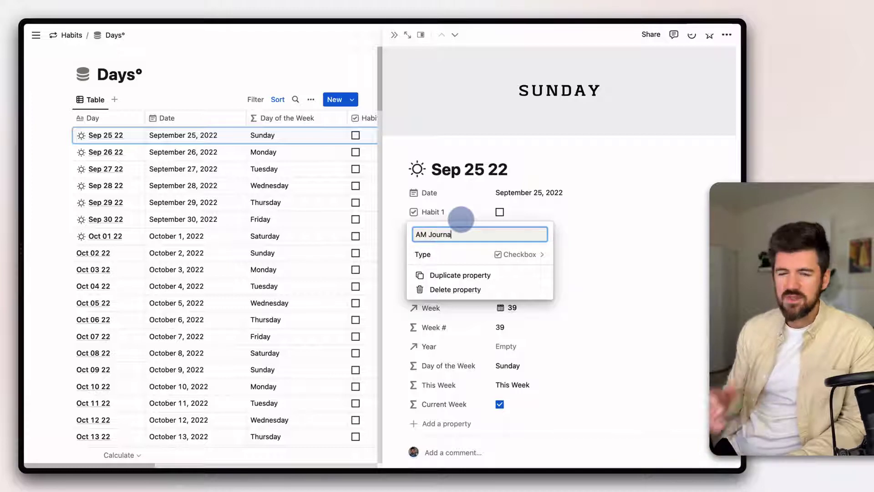
type("AM Journal")
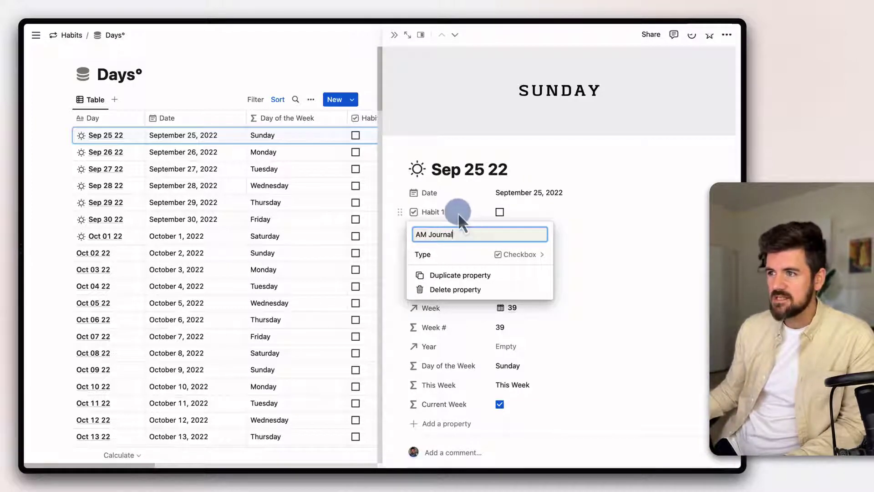
key("Return")
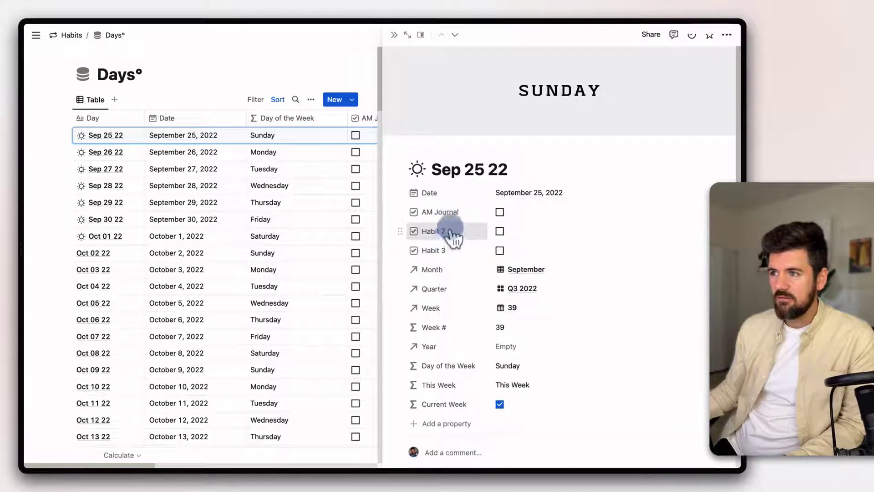
Rename the Habit 2 property of the Sep 25 22 entry to Meditation
left_click(451, 232)
left_click(450, 250)
type("Meditation")
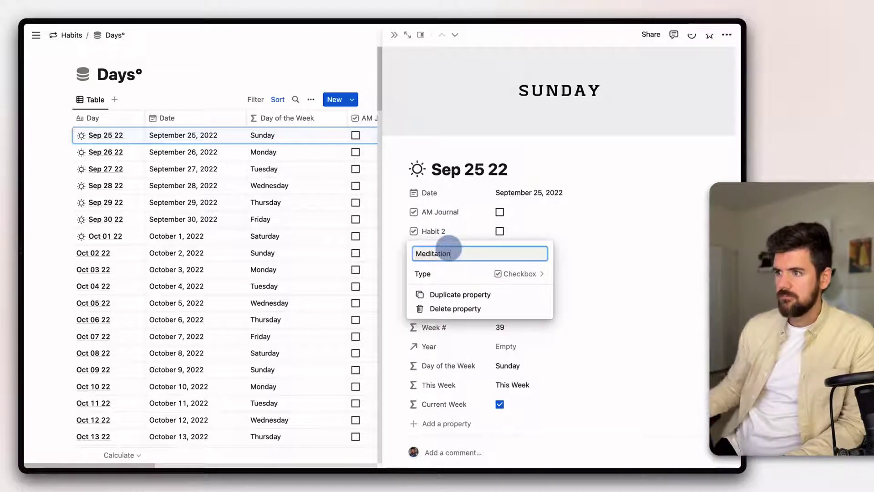
key("Return")
Rename the Habit 3 property to Exercise, and widen the habit columns in the Days° table to fit their full names
left_click(449, 250)
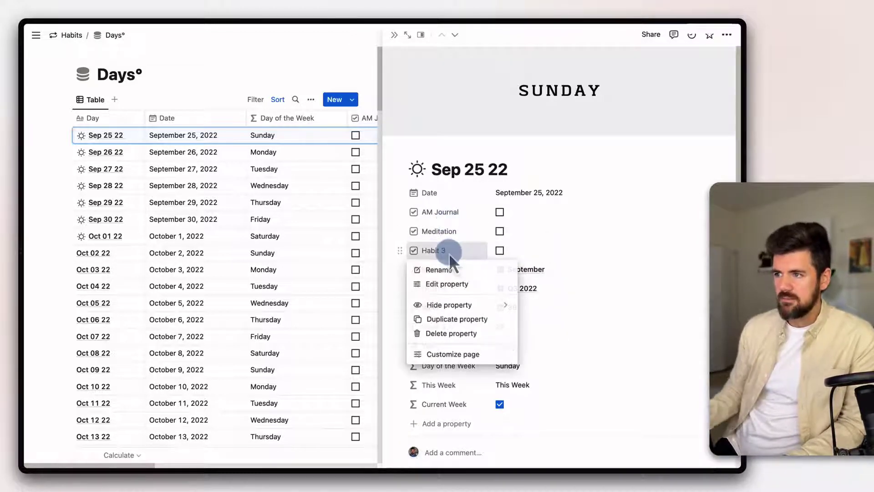
left_click(450, 270)
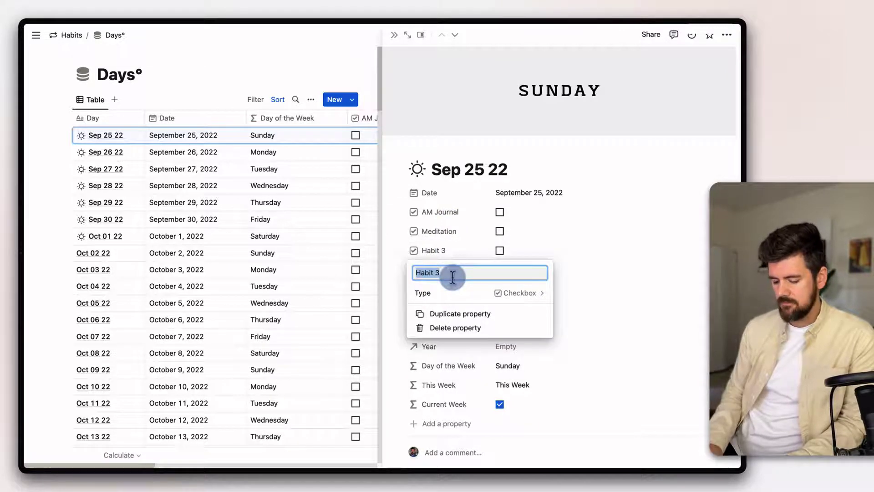
type("Exercise")
key("Return")
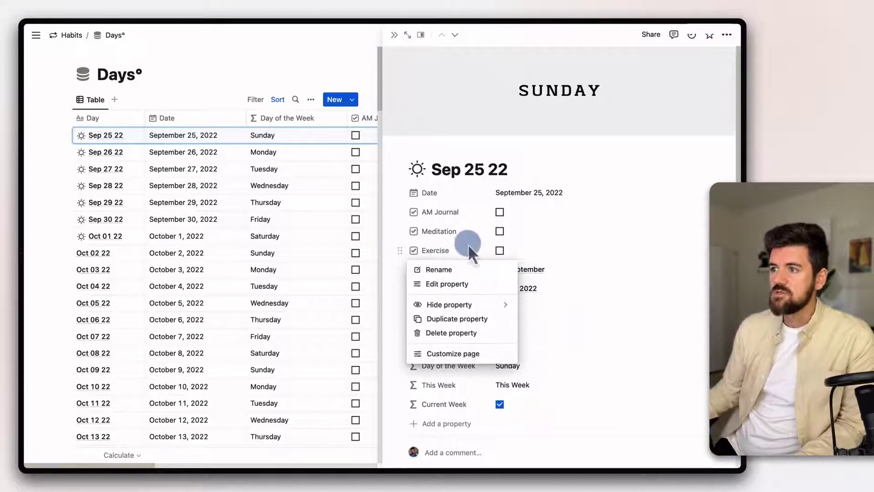
key("Escape")
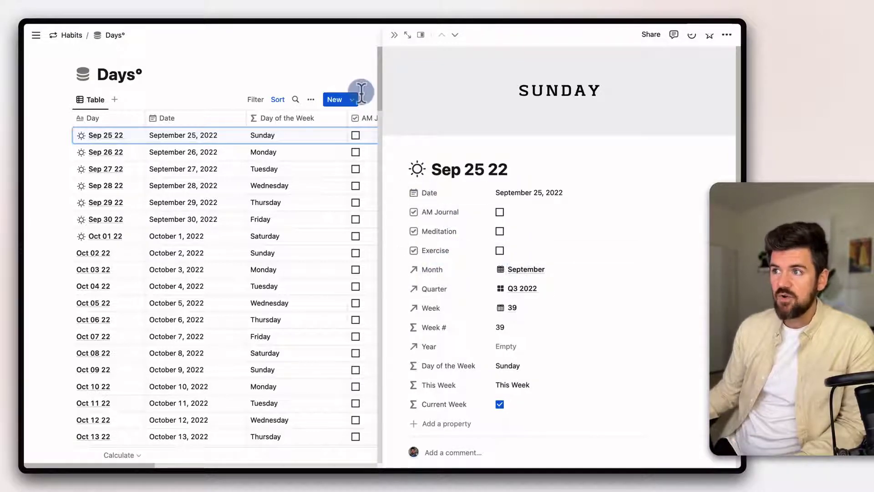
left_click(371, 73)
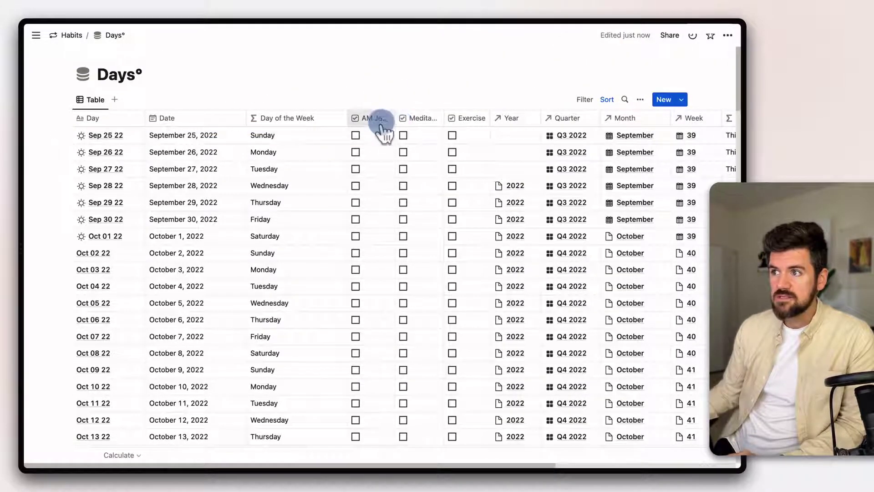
left_click_drag(394, 118, 508, 120)
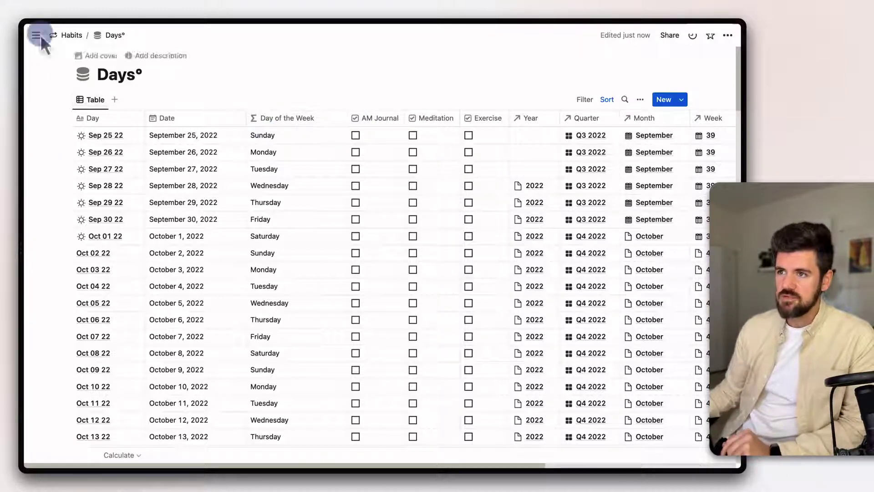
Open the Weeks° database from the Habits page and narrow its Name column
left_click(71, 37)
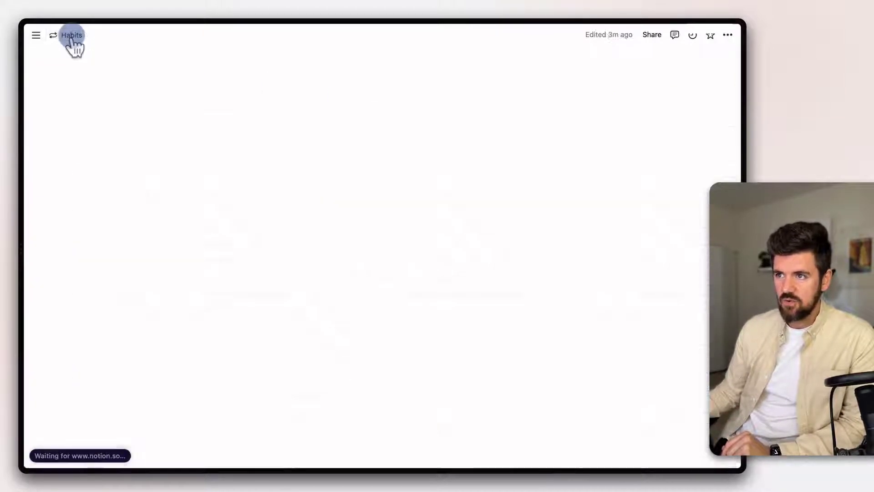
scroll(407, 296, "down", 3)
scroll(407, 296, "down", 1)
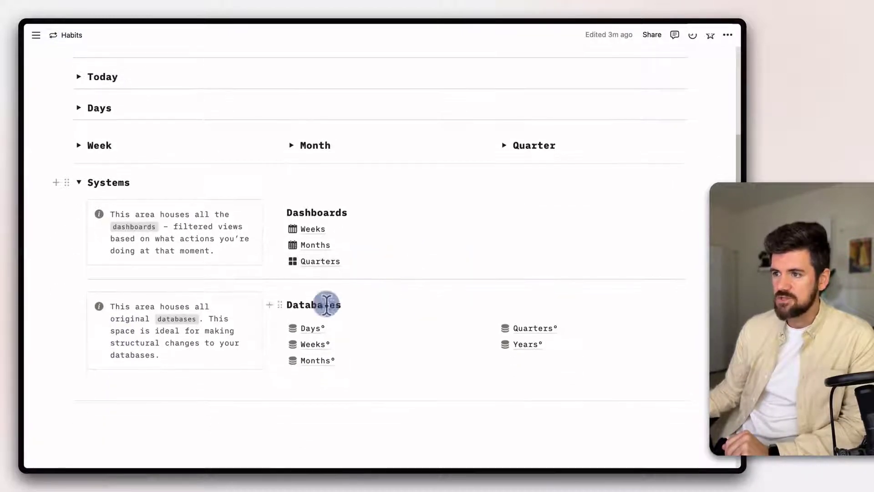
left_click(313, 346)
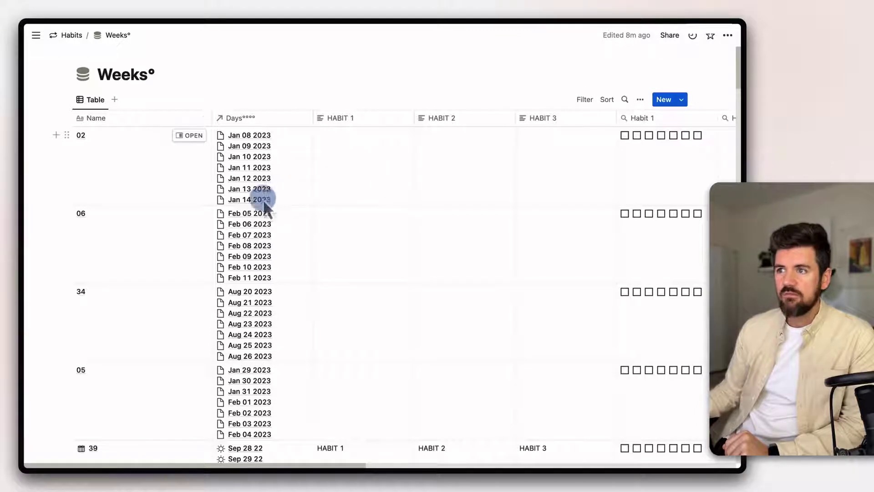
left_click_drag(212, 119, 138, 119)
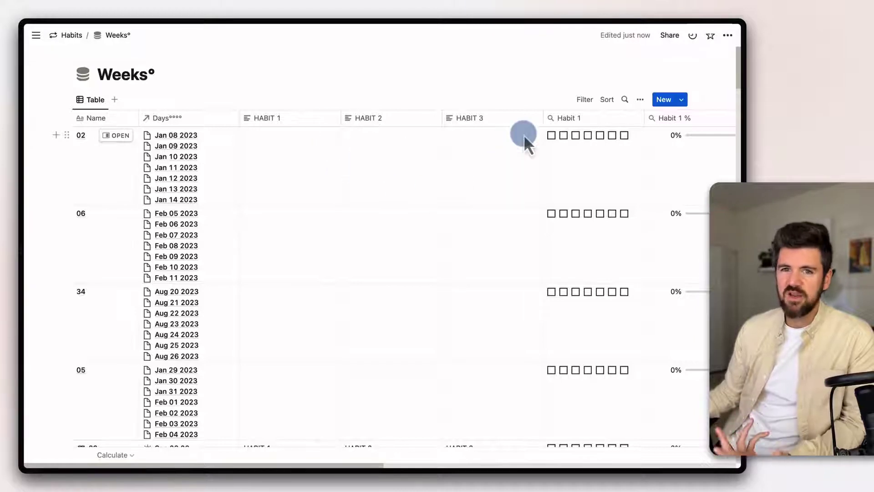
Rename the Habit 1 and Habit 1 % rollup columns in Weeks° to AM Journaling and AM Journaling %
scroll(487, 193, "right", 5)
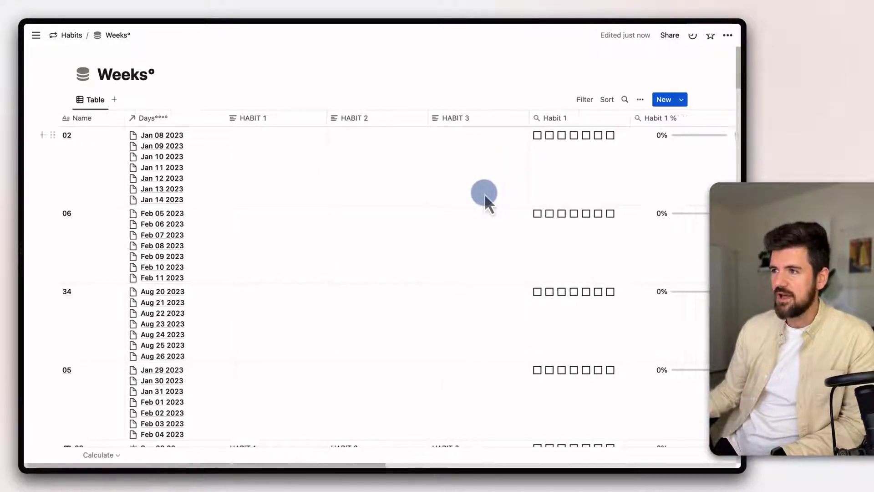
scroll(486, 195, "right", 5)
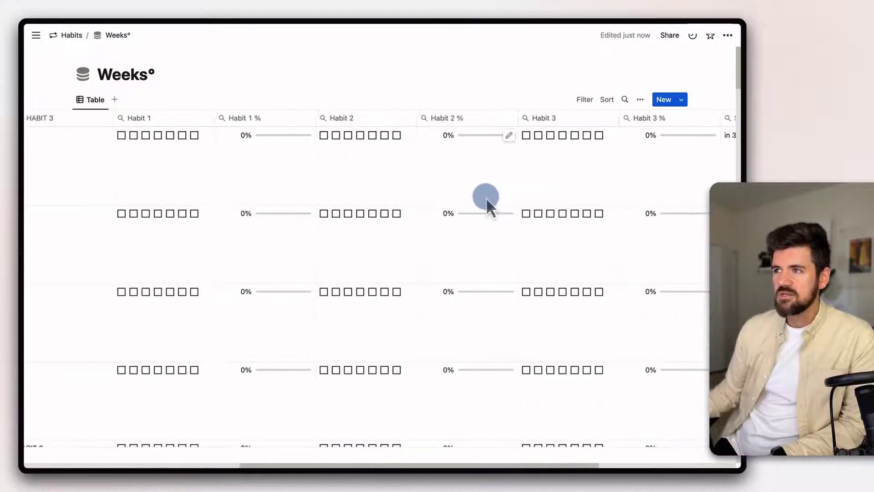
scroll(487, 197, "right", 1)
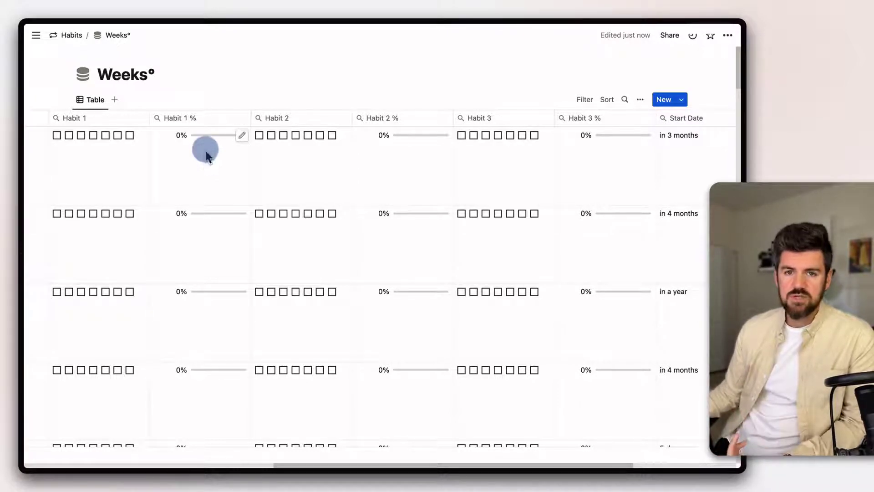
left_click(93, 119)
left_click(116, 141)
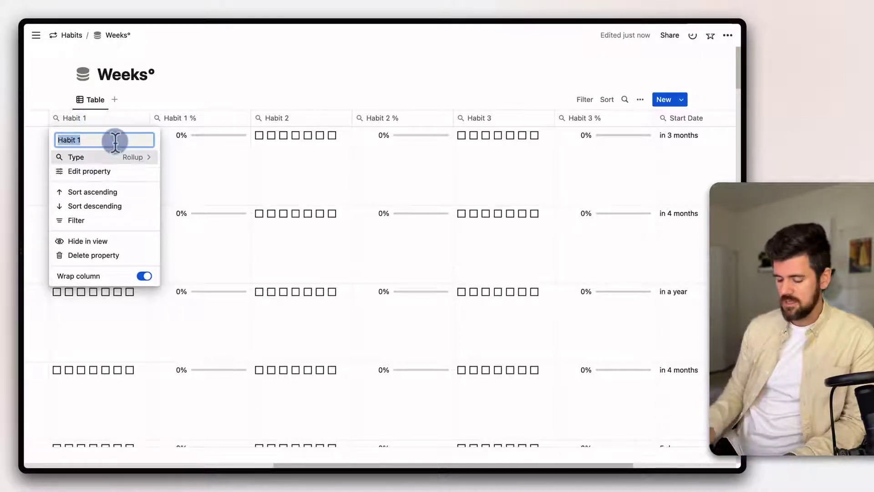
type("AM Journalin")
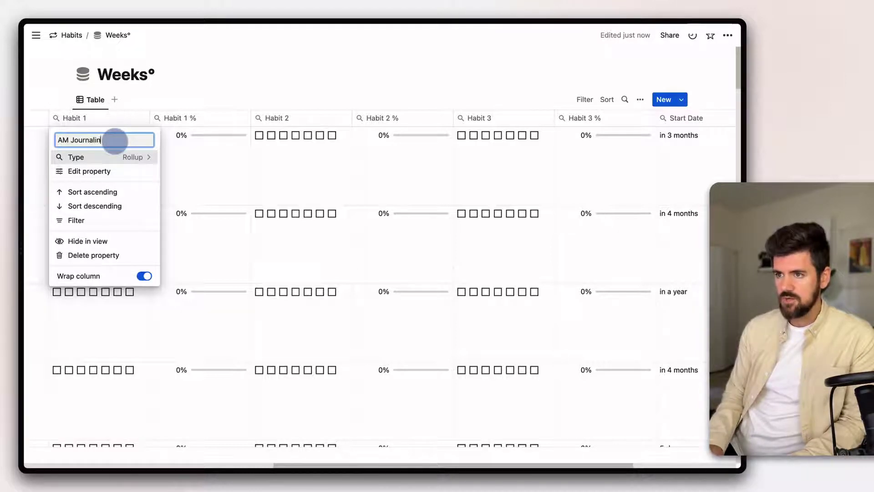
type("g")
left_click(195, 119)
left_click(195, 120)
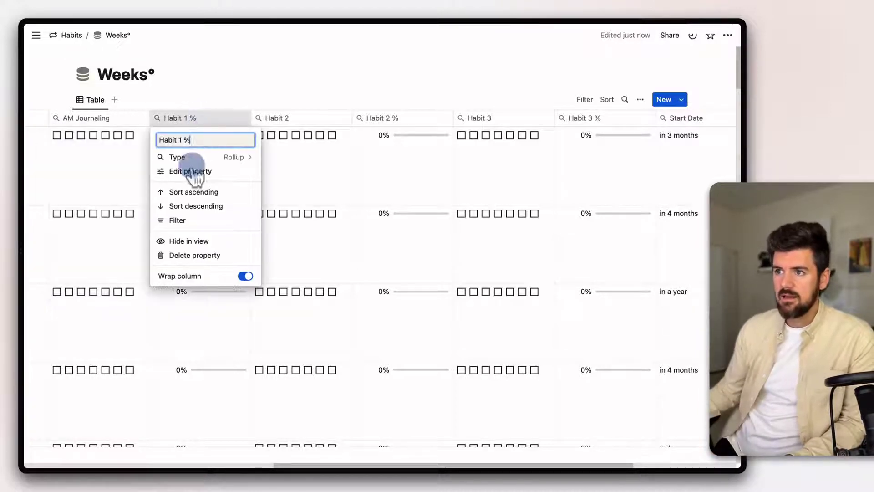
triple_click(187, 139)
type("AM Journaling")
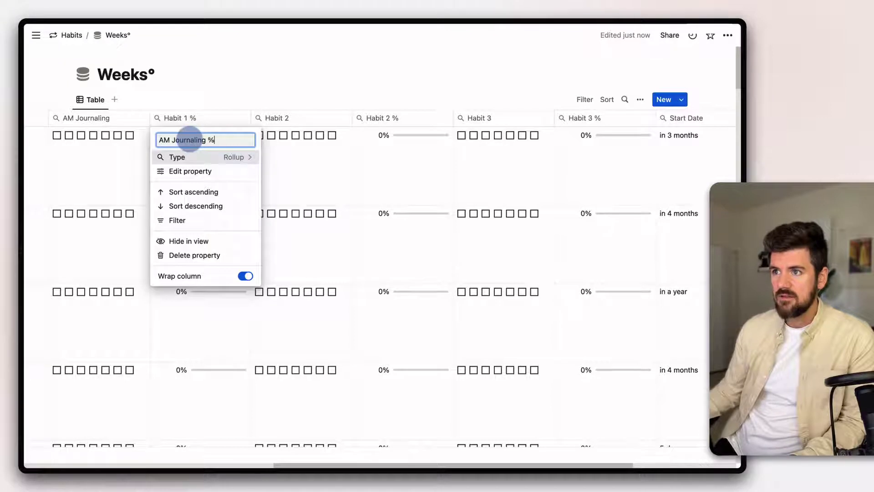
left_click(300, 121)
Rename the Habit 2 and Habit 2 % rollup columns in Weeks° to Meditation and Meditation %
left_click(301, 120)
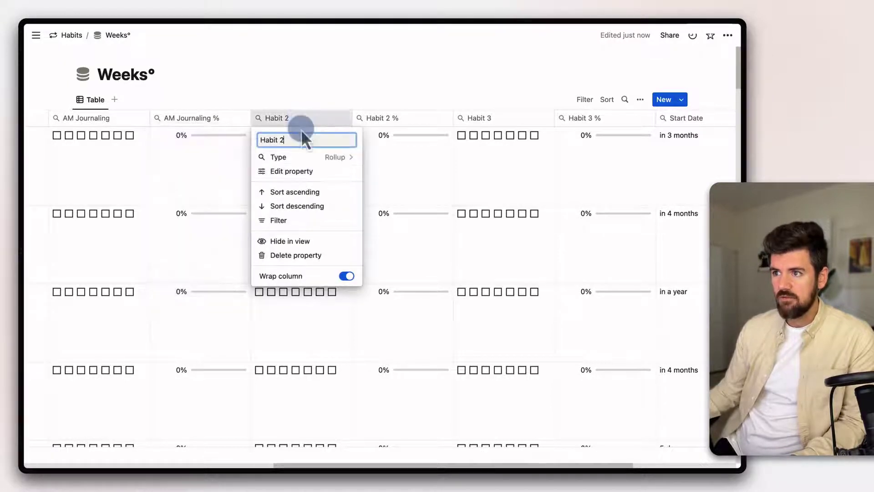
triple_click(291, 139)
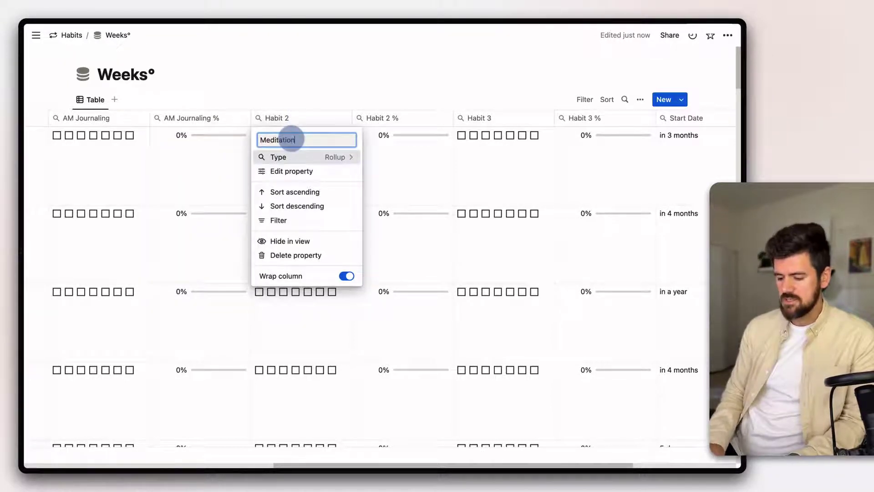
left_click(399, 119)
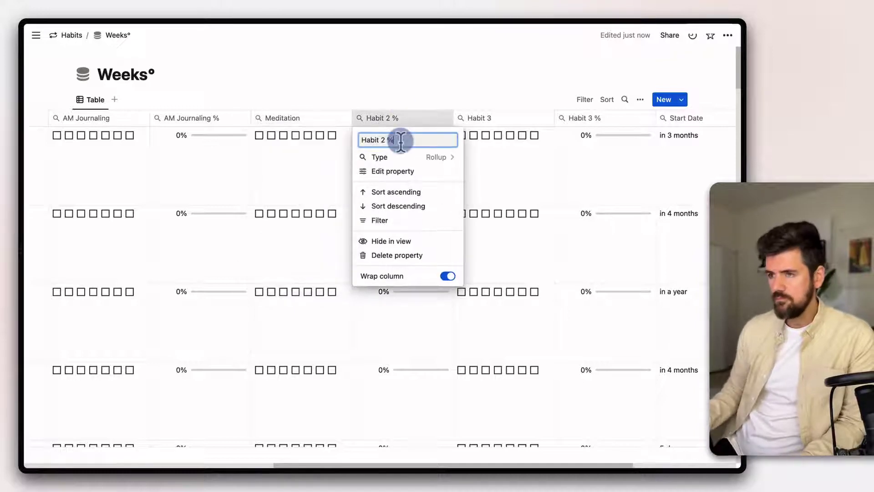
type("Meditation")
left_click(512, 121)
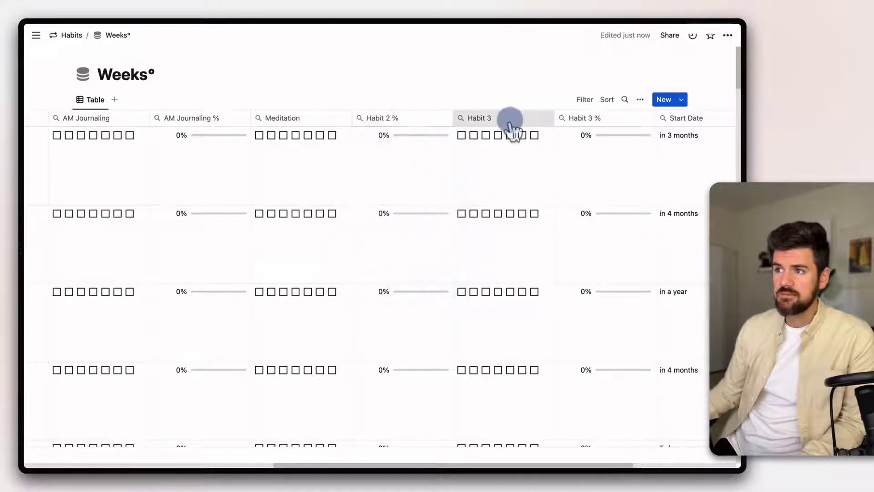
Rename the Habit 3 and Habit 3 % rollup columns in Weeks° to Exercise and Exercise %
left_click(501, 119)
triple_click(482, 139)
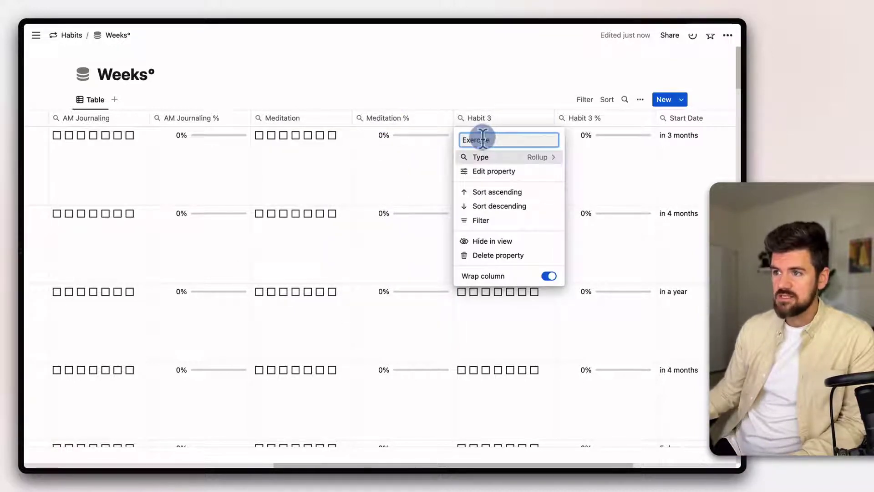
left_click(608, 132)
left_click(601, 119)
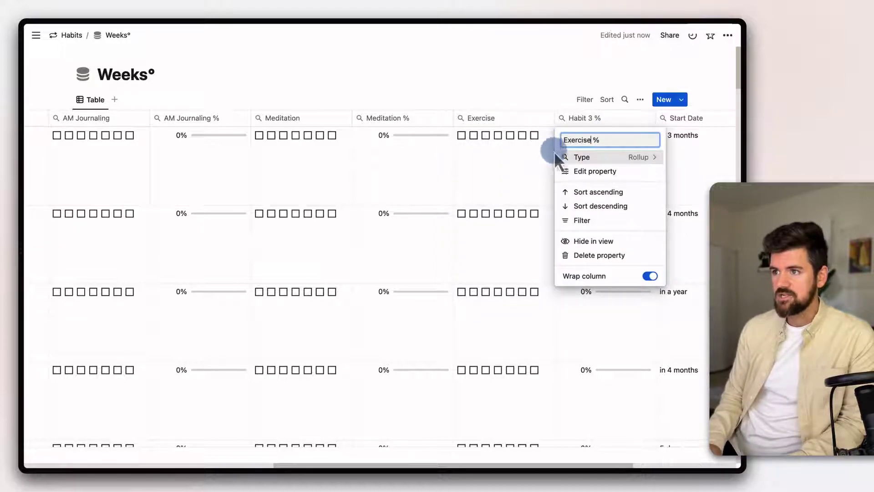
left_click(486, 78)
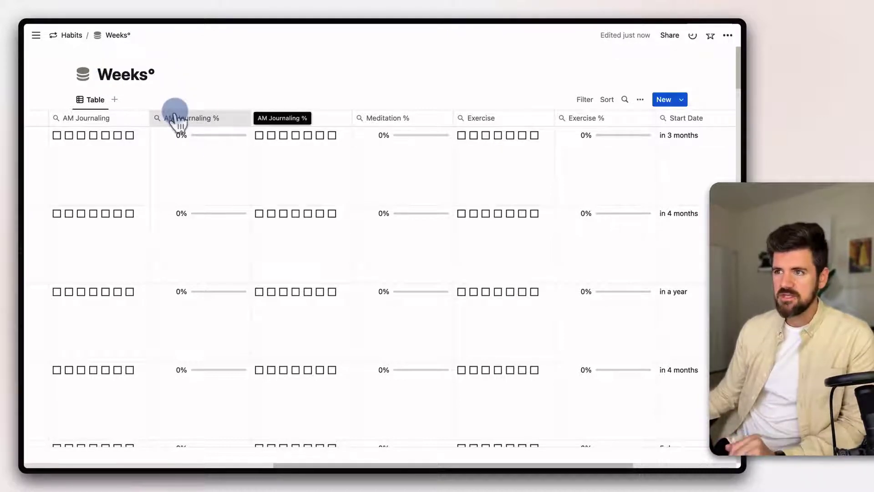
Return to the Habits page and open the Months° database
left_click(65, 38)
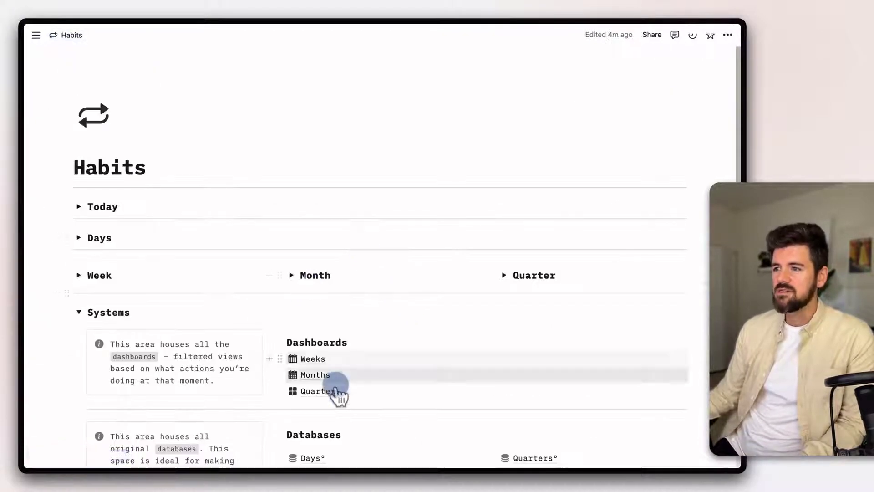
scroll(336, 389, "down", 3)
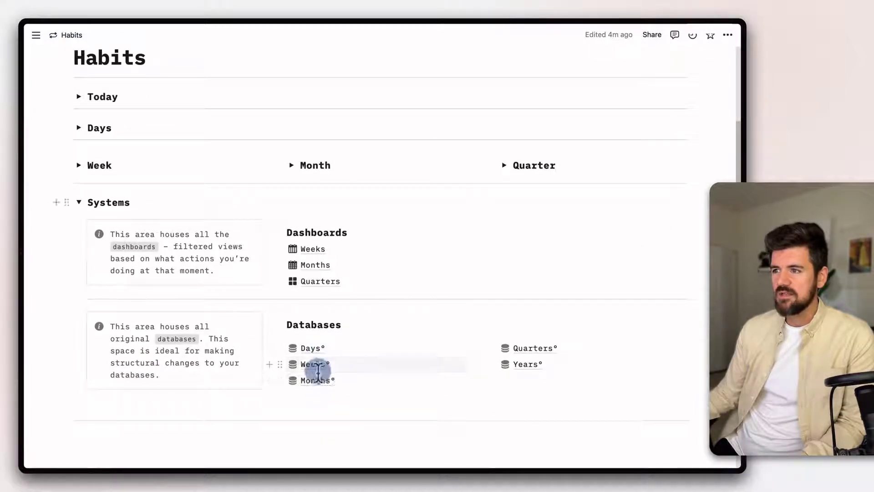
left_click(317, 383)
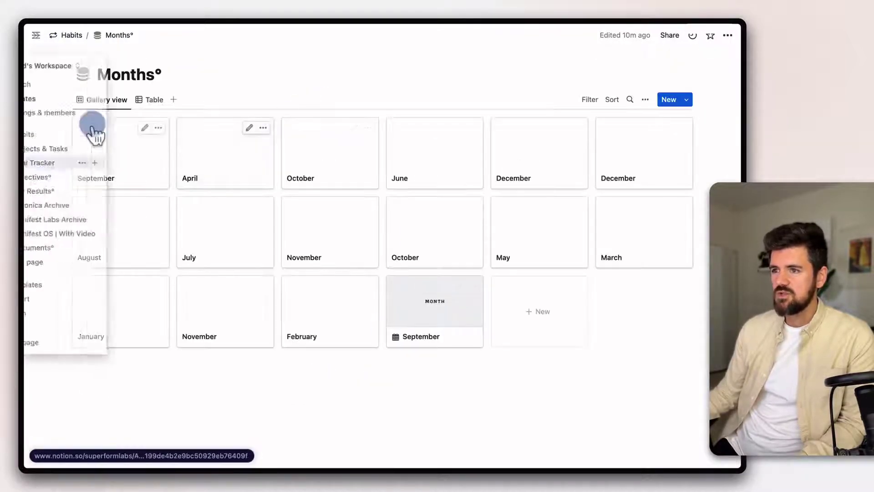
Open the September entry that has the MONTH cover, expand its hidden properties and look over the habit properties
left_click(163, 152)
left_click(155, 161)
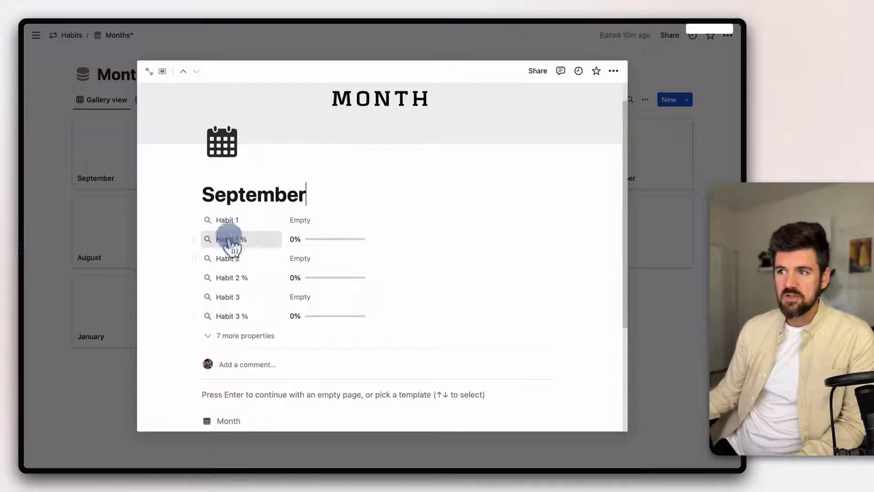
left_click(232, 337)
scroll(273, 273, "down", 5)
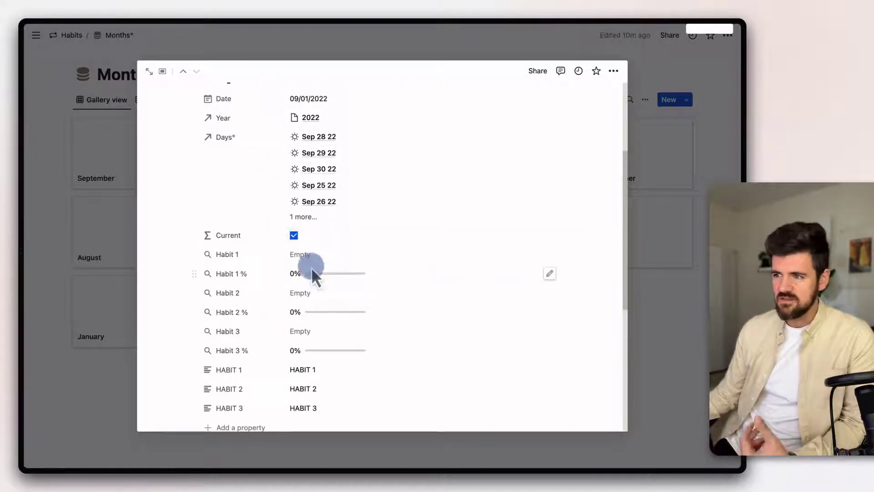
Look over the HABIT 1 to HABIT 3 text properties of the September entry and collapse its extra properties
scroll(314, 276, "down", 2)
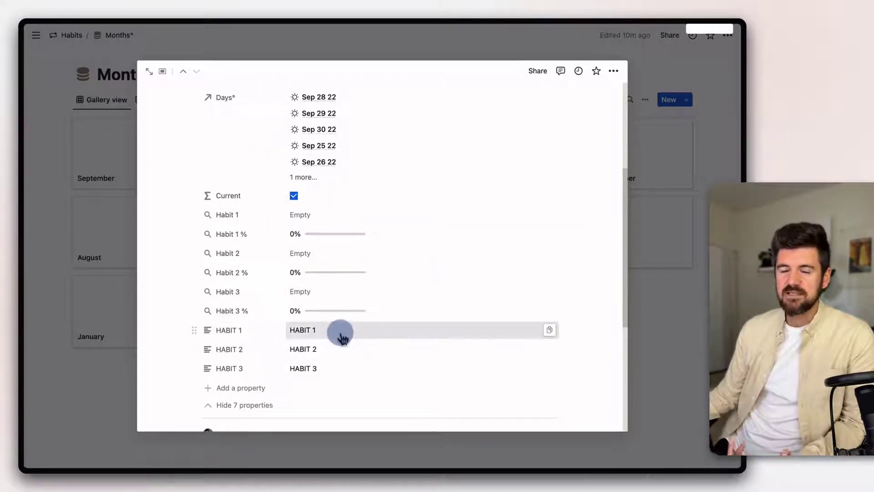
scroll(298, 337, "up", 5)
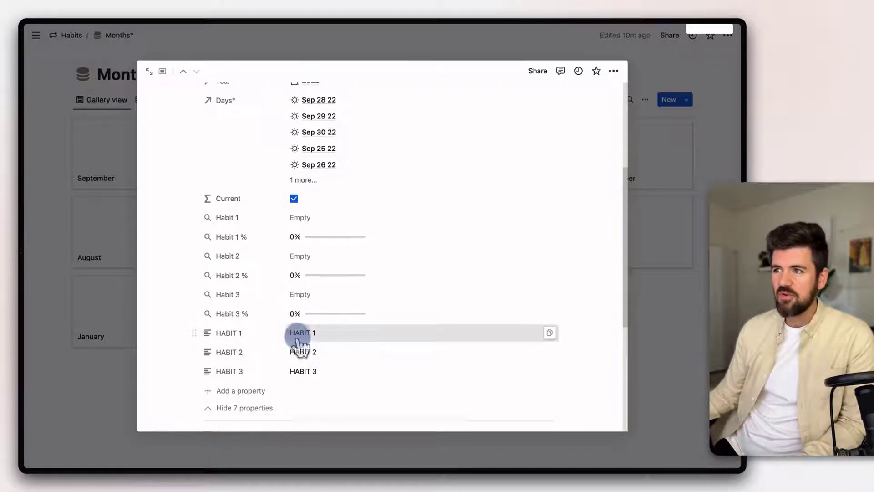
scroll(300, 291, "down", 10)
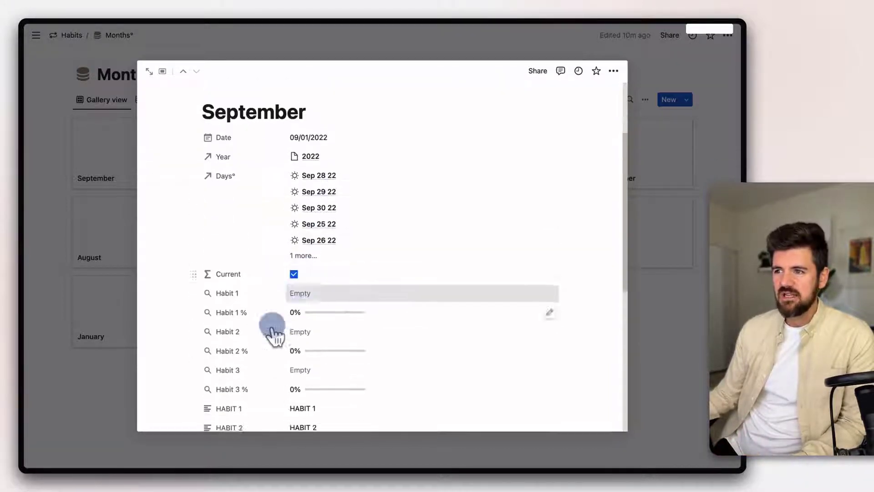
left_click(229, 231)
scroll(231, 228, "up", 5)
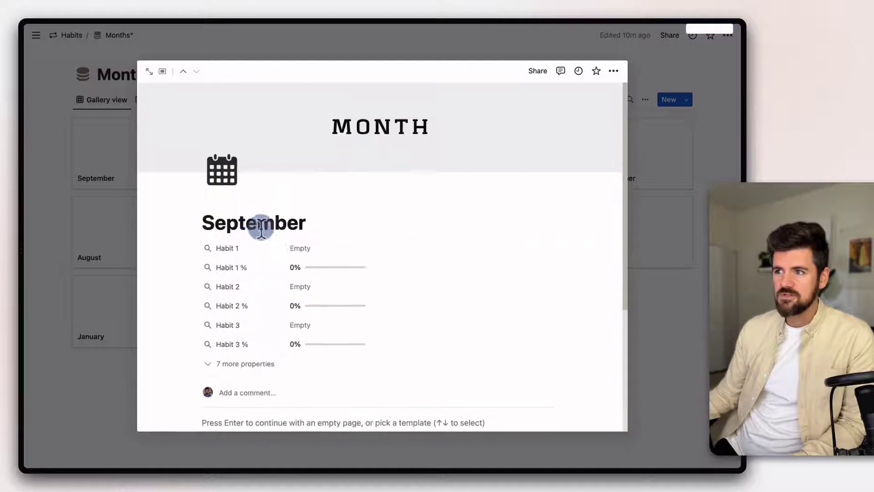
Rename the September entry's Habit 1 and Habit 1 % rollup properties to AM Journaling and AM Journaling %
left_click(242, 250)
left_click(245, 267)
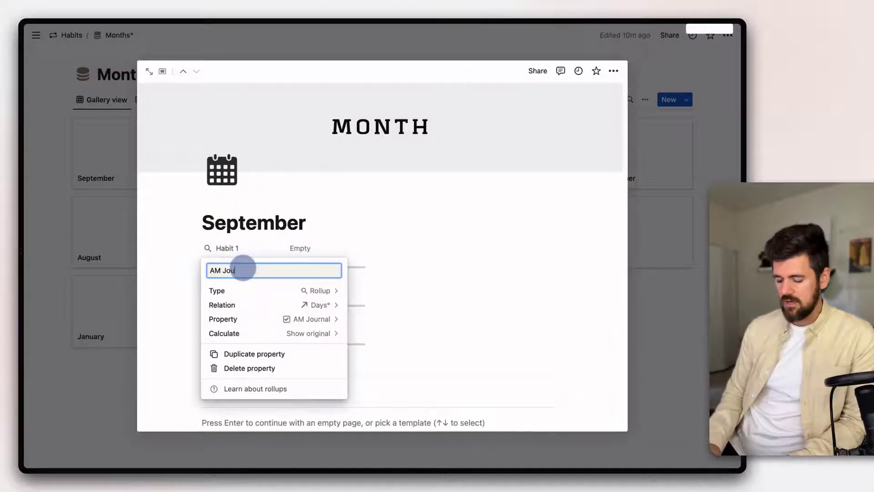
left_click(273, 239)
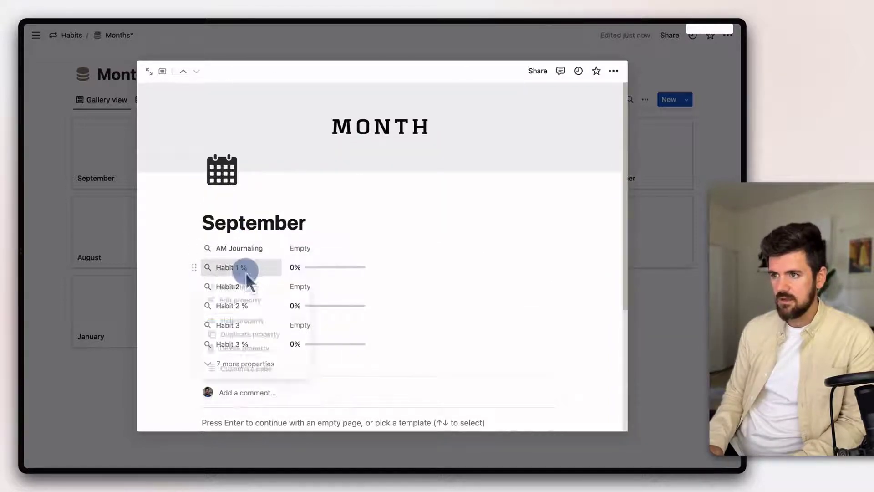
left_click(241, 269)
type("AM Journaling %")
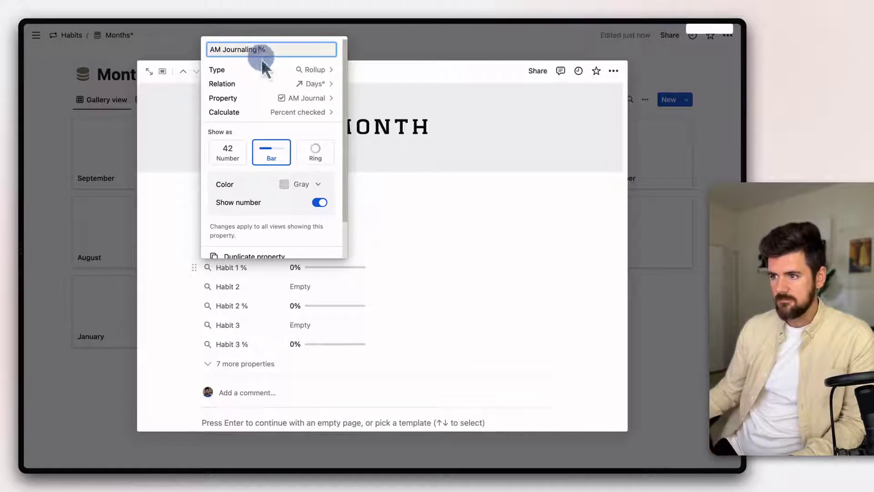
left_click(390, 209)
Rename the September entry's Habit 2 and Habit 2 % rollup properties to Meditation and Meditation %
left_click(237, 288)
left_click(241, 305)
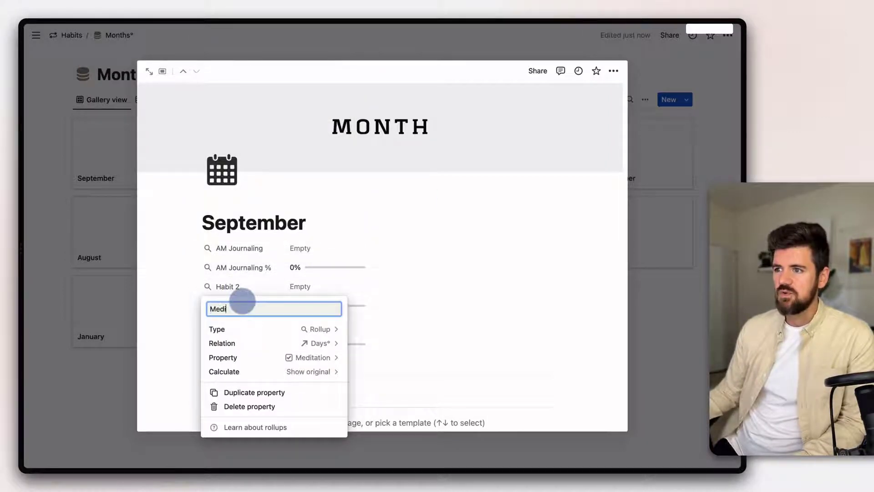
type("Meditation")
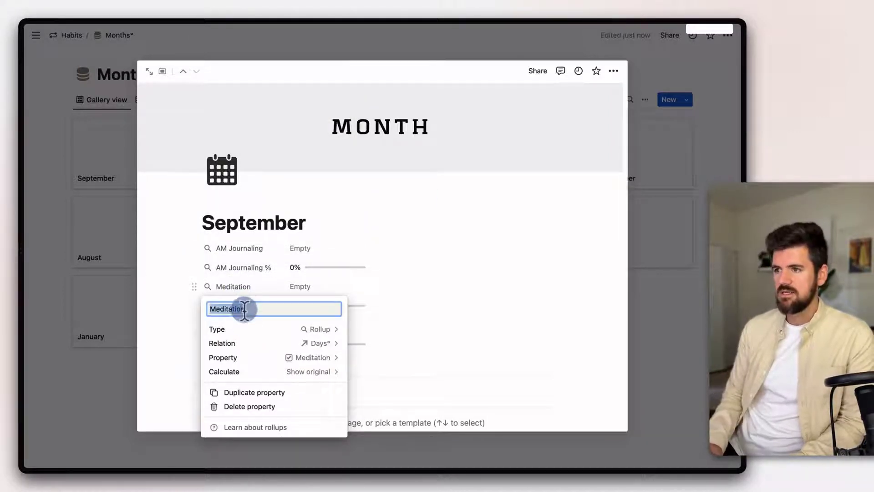
key("Return")
left_click(244, 306)
left_click(240, 341)
left_click_drag(233, 87, 195, 86)
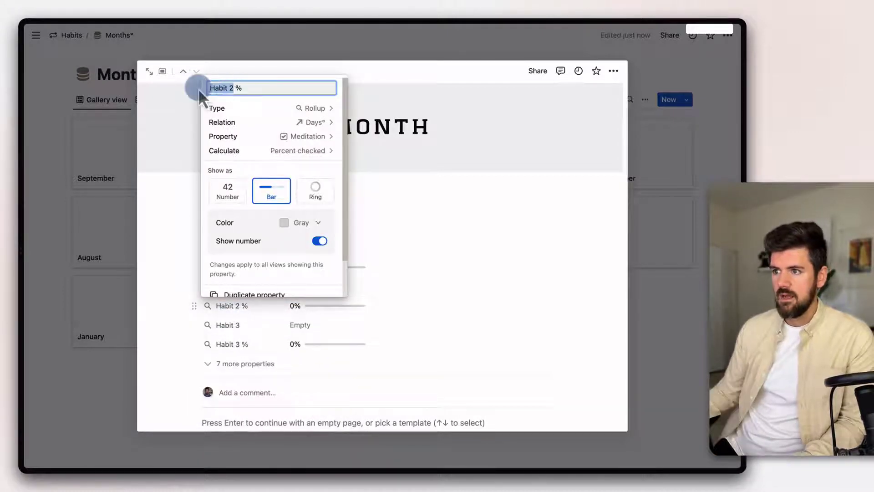
type("Meditation")
left_click(176, 255)
Rename the September entry's Habit 3 and Habit 3 % rollup properties to Exercise and Exercise %
left_click(237, 325)
left_click(244, 190)
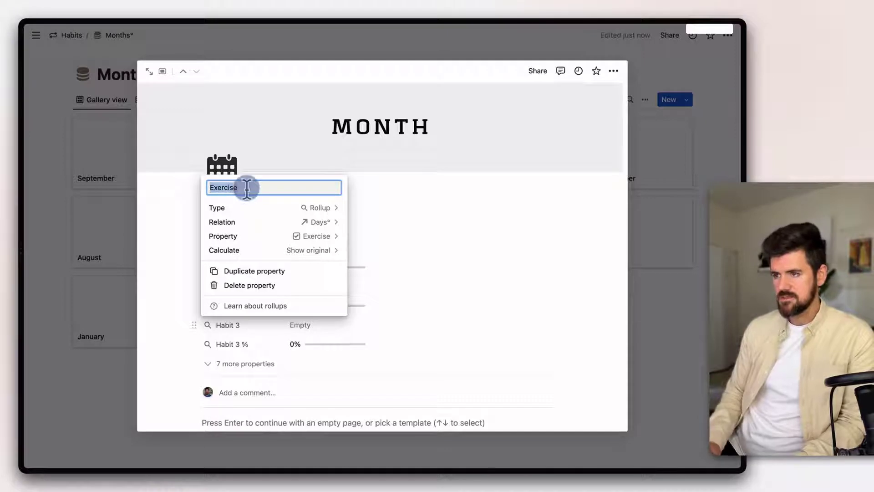
left_click(231, 344)
left_click(232, 344)
left_click(242, 377)
type("Exercise")
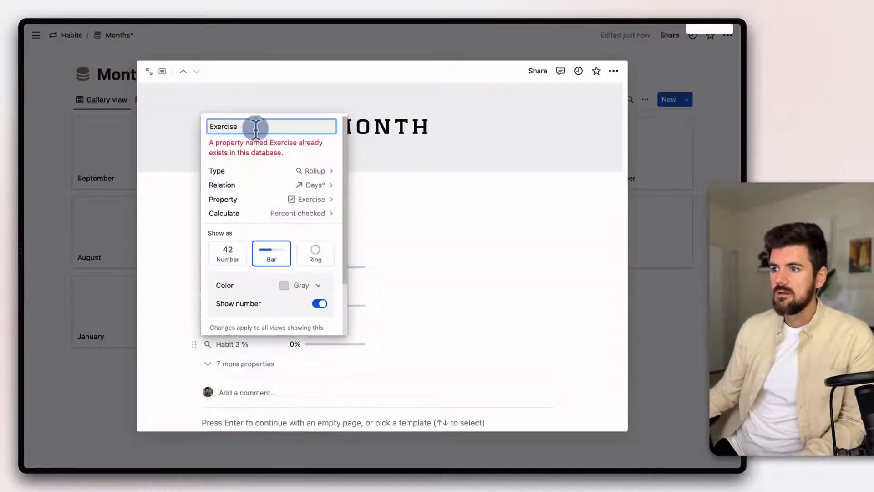
left_click(502, 209)
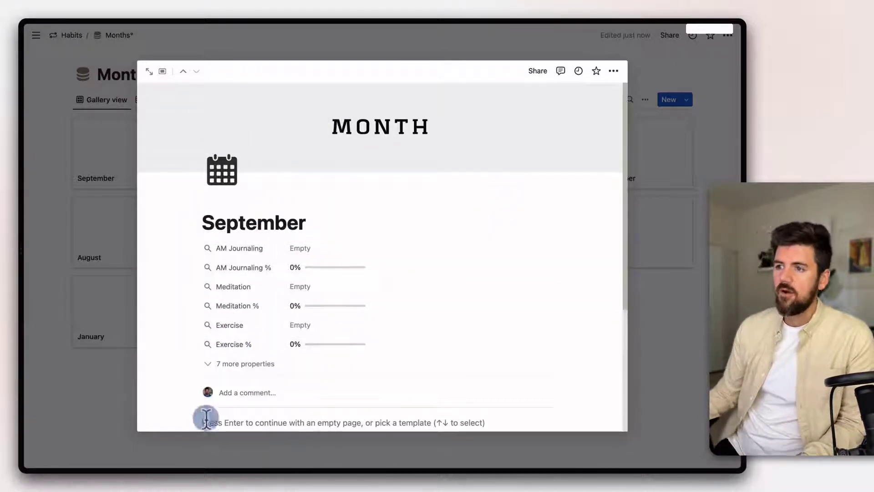
Close the September entry and open the Quarters° database from the Habits page
left_click(132, 406)
left_click(69, 36)
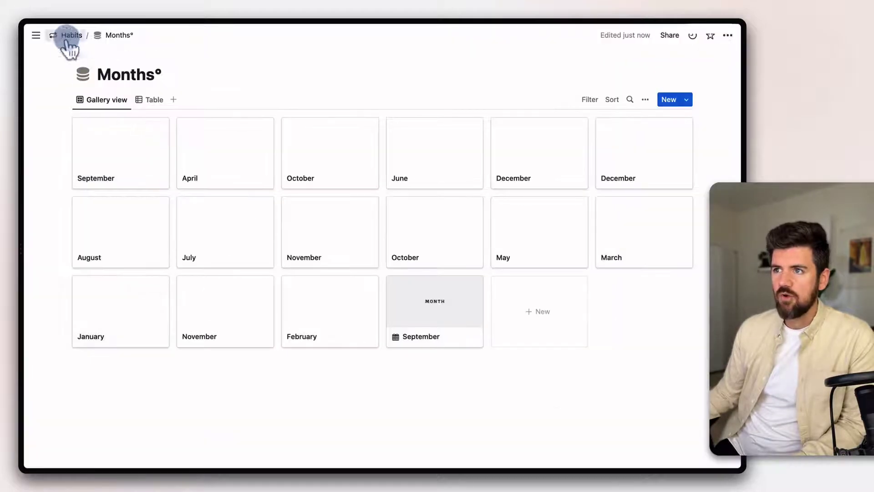
scroll(273, 346, "down", 5)
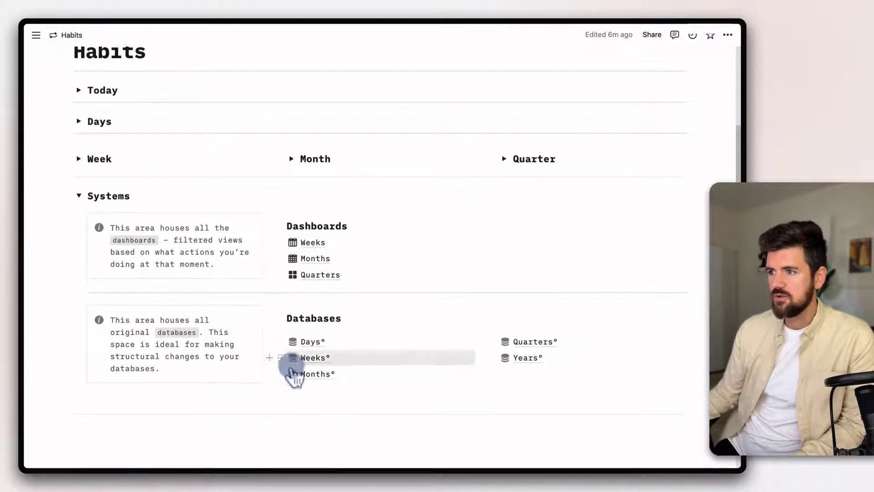
left_click(537, 342)
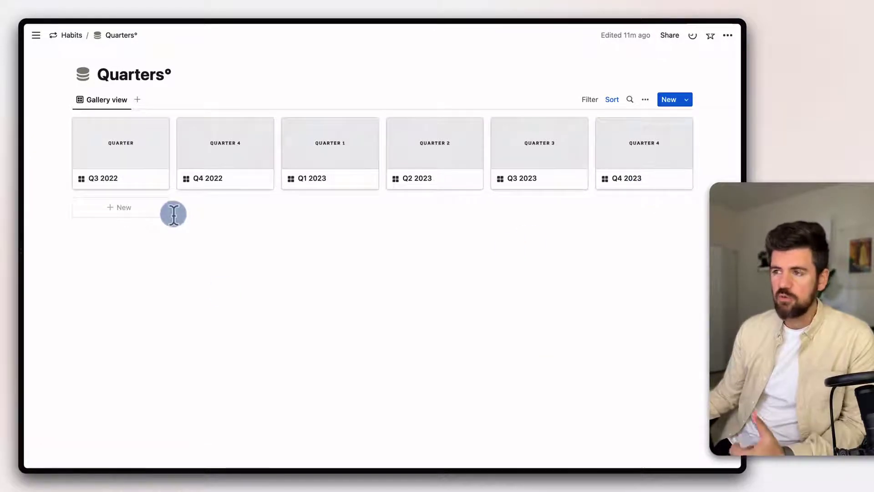
Open the Q3 2022 entry and expand its hidden properties to reach the habit rollups
left_click(131, 164)
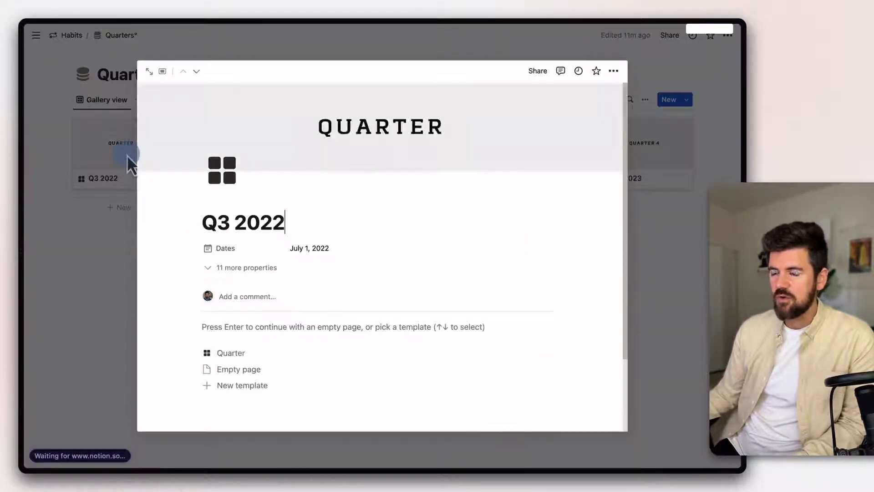
left_click(262, 271)
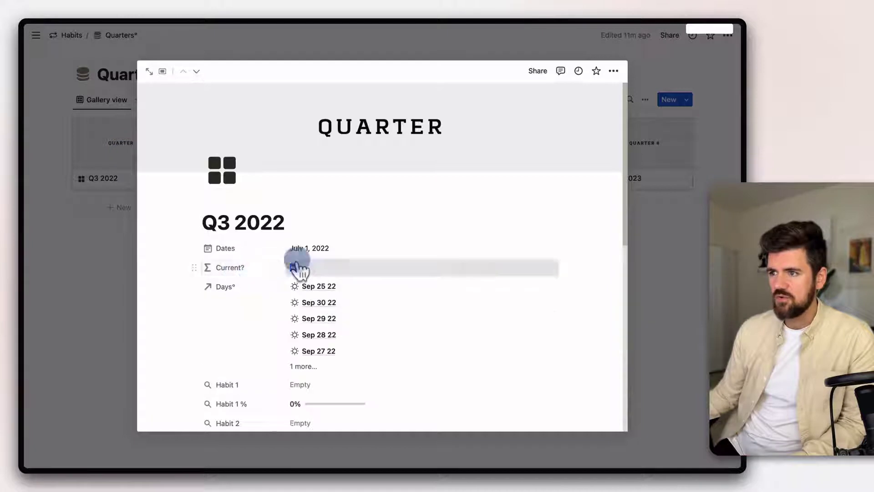
scroll(280, 286, "down", 2)
scroll(280, 287, "down", 5)
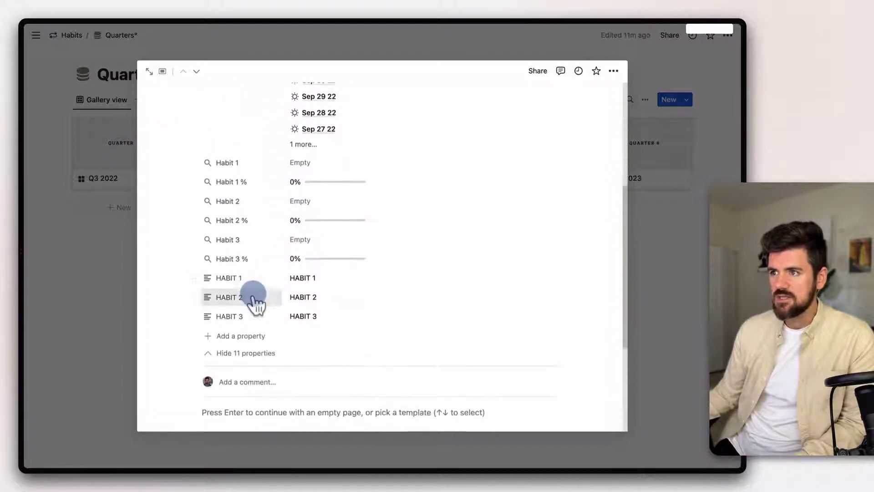
Rename the Q3 2022 entry's Habit 1 and Habit 1 % rollup properties to AM Journaling and AM Journaling %
left_click(233, 161)
left_click(231, 179)
type("AM Journaling")
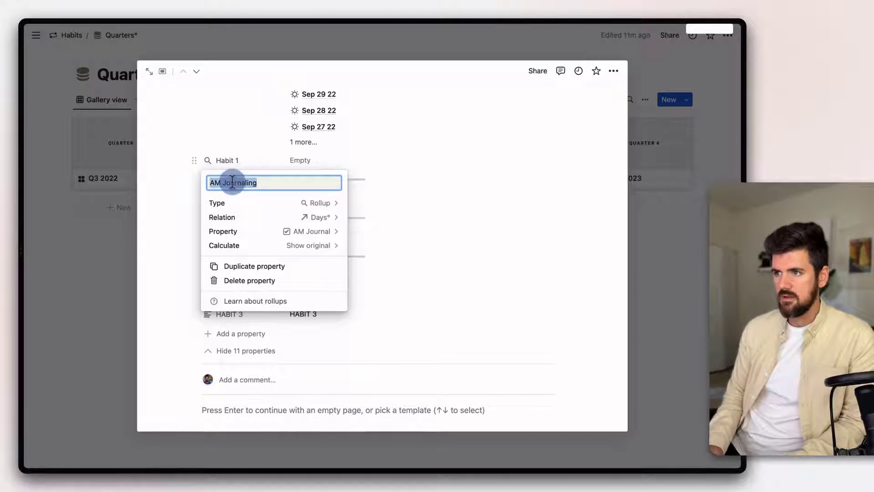
key("Return")
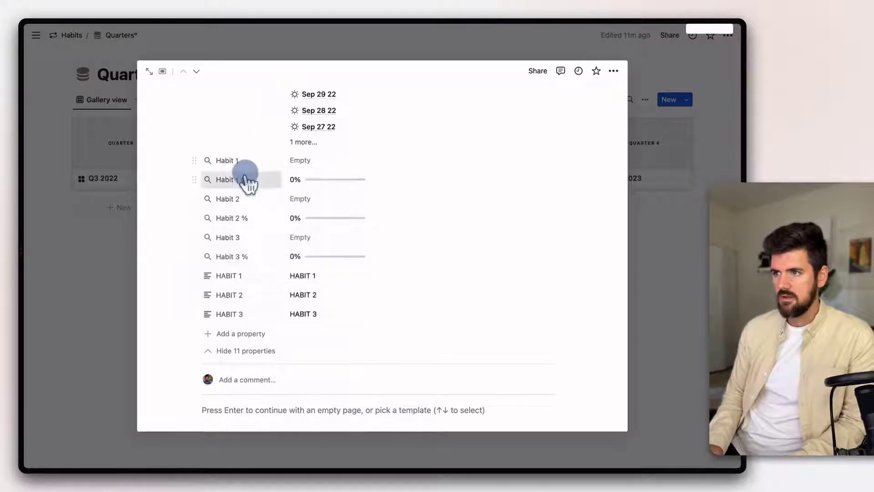
left_click(246, 180)
left_click(246, 197)
type("AM Journaling %")
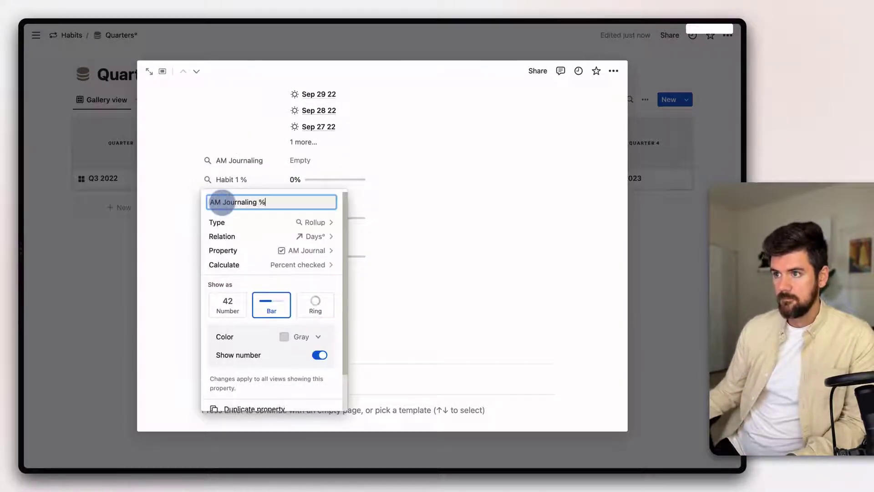
key("Return")
Rename the Q3 2022 entry's Habit 2 and Habit 2 % rollup properties to Meditation and Meditation %
left_click(232, 199)
left_click(235, 219)
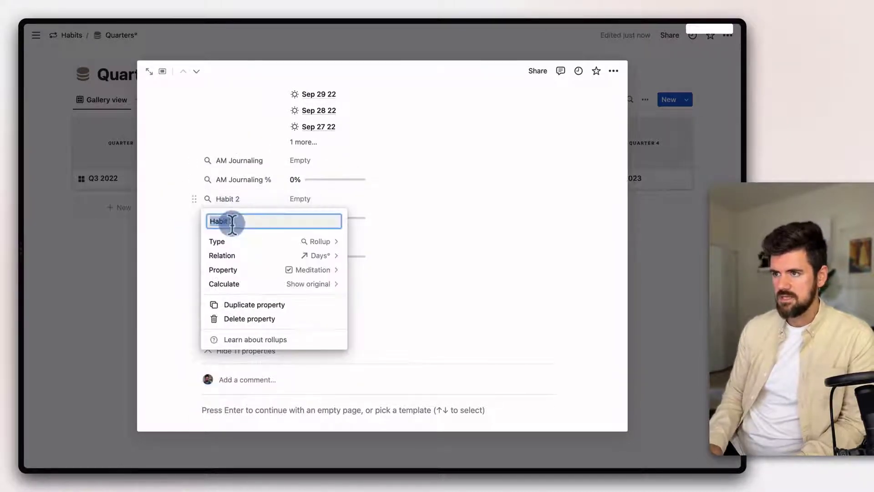
type("Meditation")
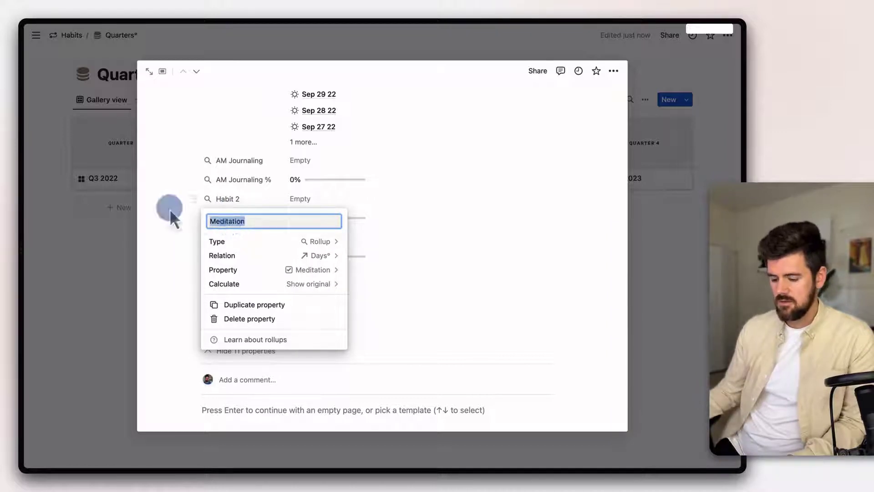
key("Return")
left_click(228, 217)
left_click(231, 238)
type("Meditation %")
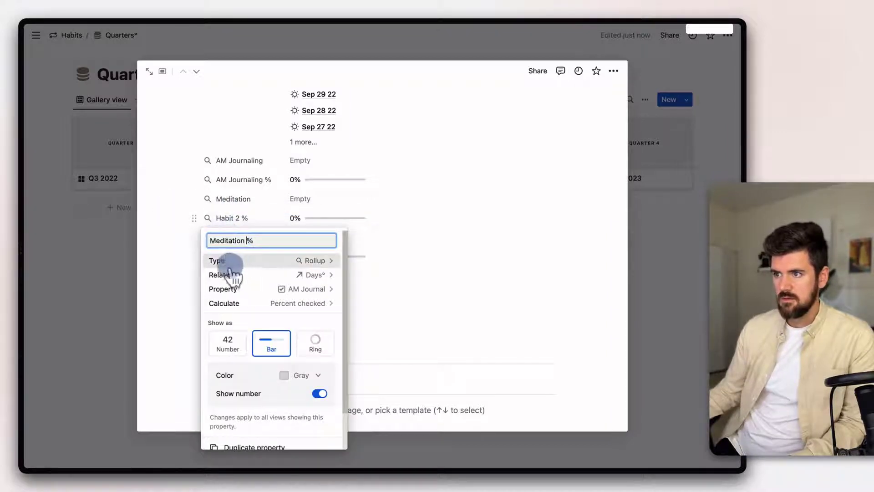
key("Return")
Rename the Q3 2022 entry's Habit 3 and Habit 3 % rollup properties to Exercise and Exercise %
left_click(230, 238)
left_click(233, 257)
type("Ex")
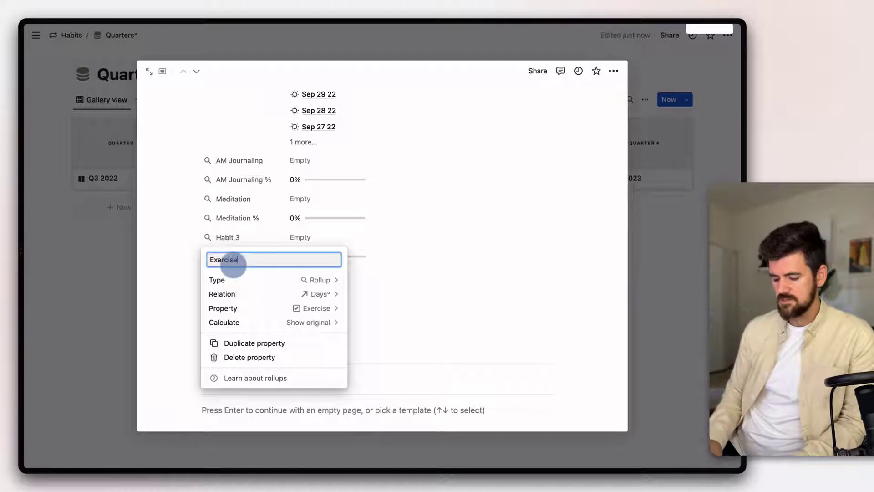
type("ercise")
key("Return")
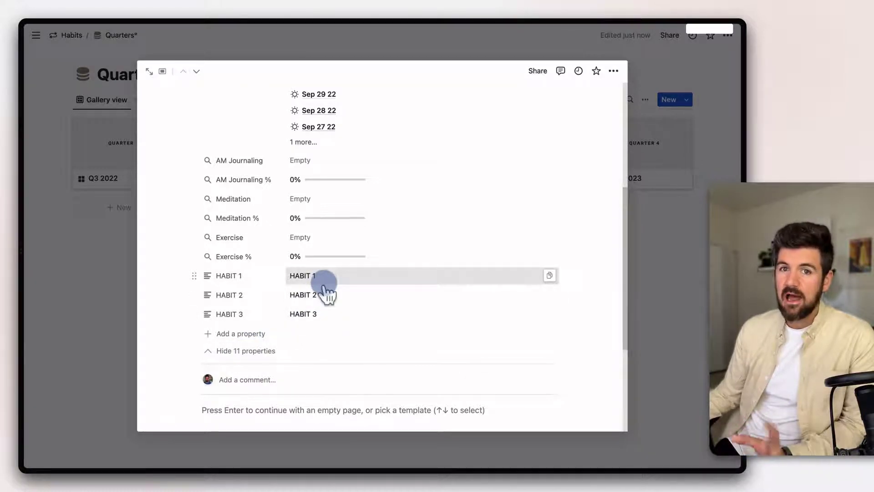
Close the Q3 2022 entry, return to the Habits page and collapse its Systems section
left_click(100, 285)
left_click(73, 35)
scroll(323, 355, "down", 5)
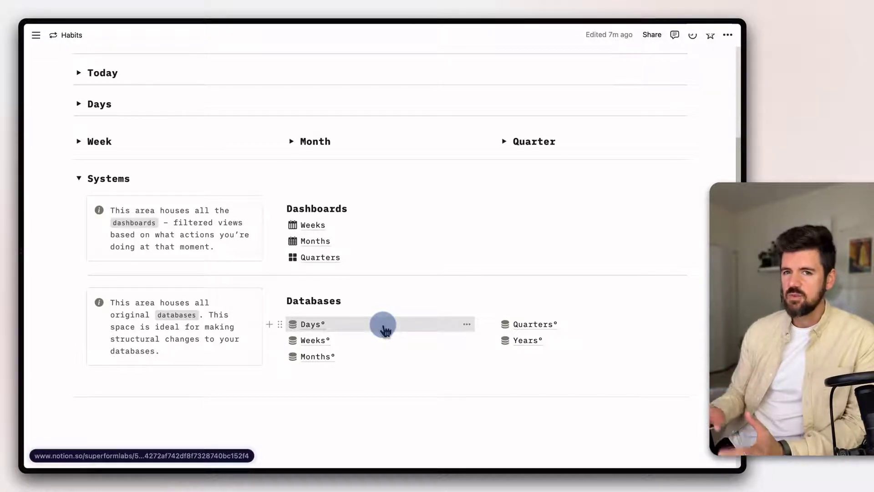
scroll(384, 331, "up", 1)
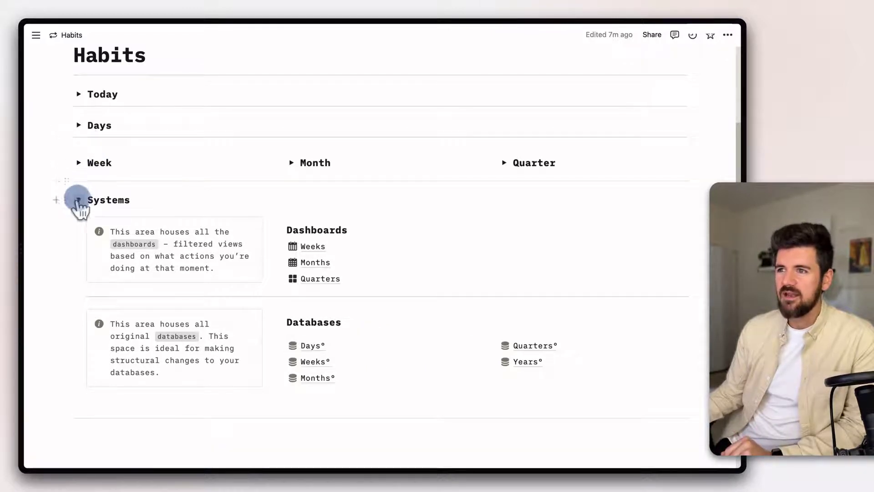
left_click(78, 199)
Expand the Today, Days, Week, Month and Quarter sections of the Habits page
left_click(80, 207)
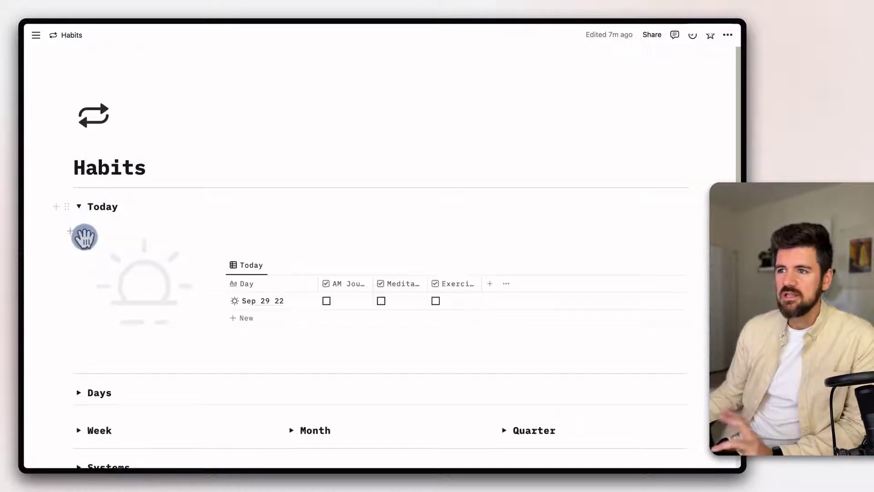
left_click(79, 392)
scroll(164, 269, "down", 10)
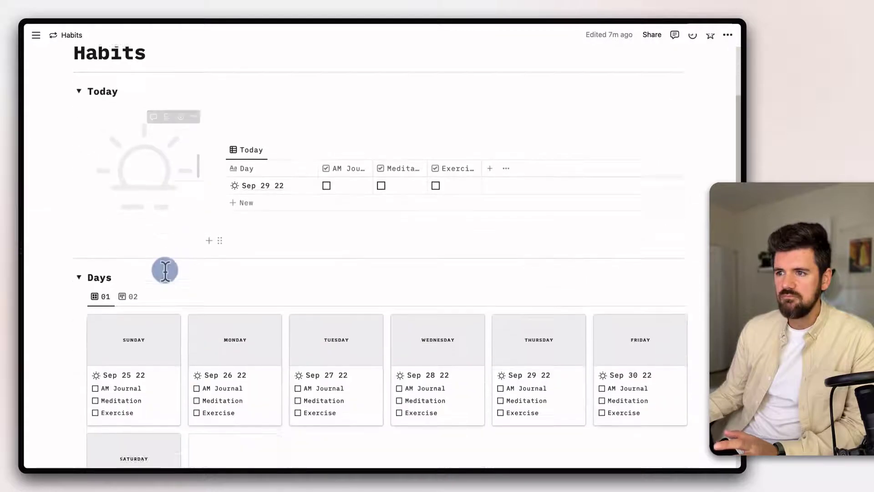
left_click(79, 325)
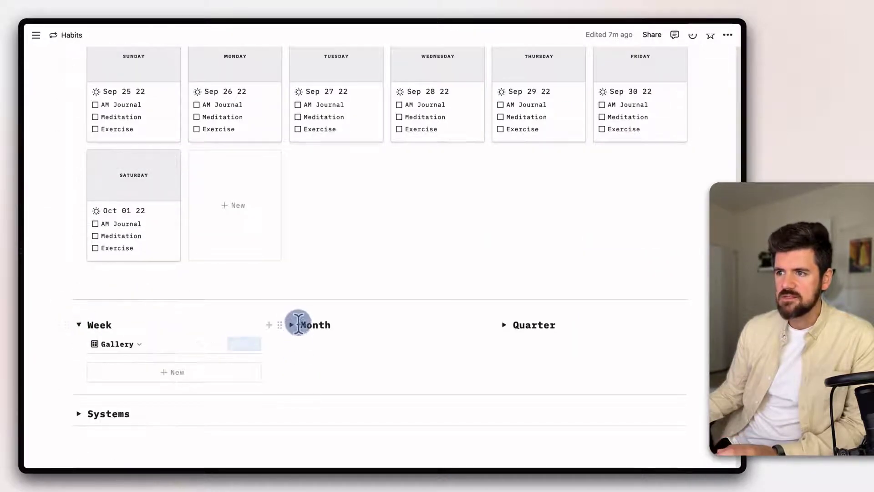
left_click(292, 324)
left_click(504, 325)
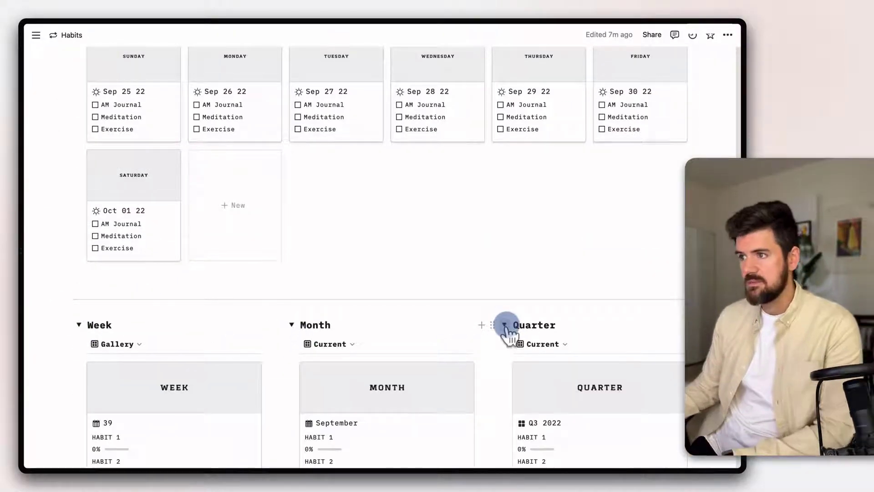
Widen the AM Journal column in the Today table so its full name fits
key("super+plus")
key("super+plus")
key("super+plus")
scroll(644, 277, "up", 15)
scroll(385, 299, "down", 2)
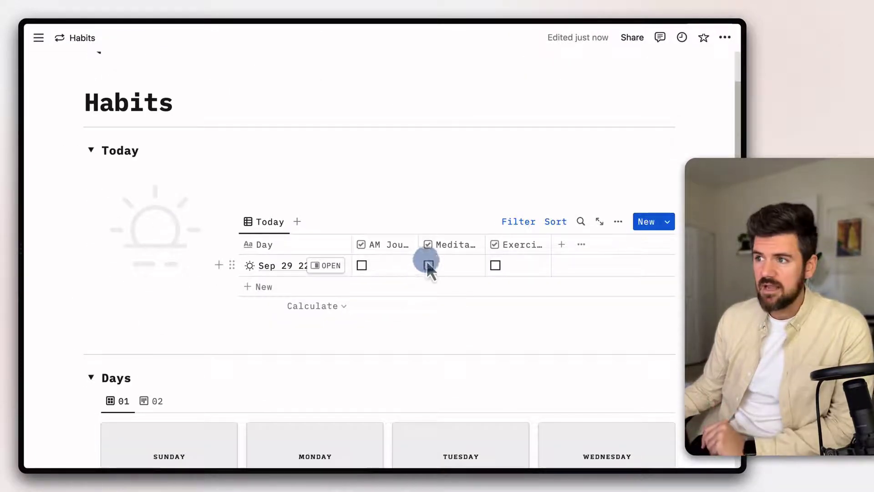
left_click_drag(419, 248, 436, 249)
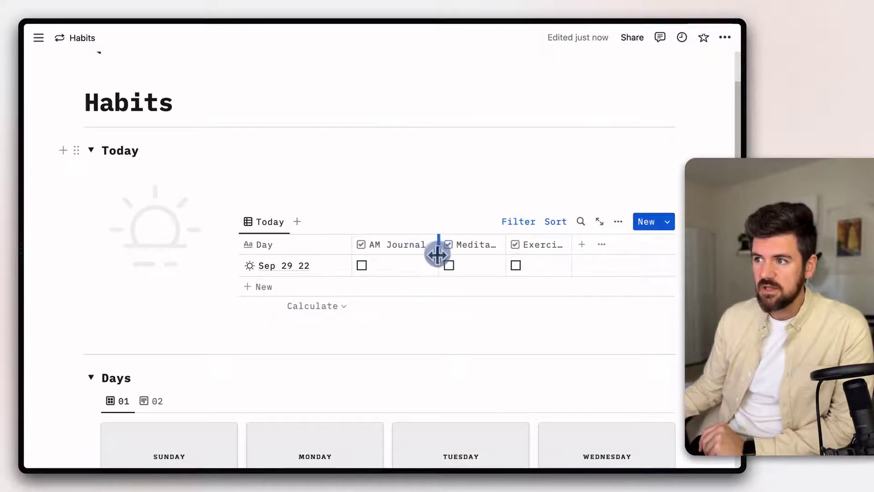
Widen the Meditation and Exercise columns in the Today table so their full names fit
left_click_drag(503, 252, 520, 251)
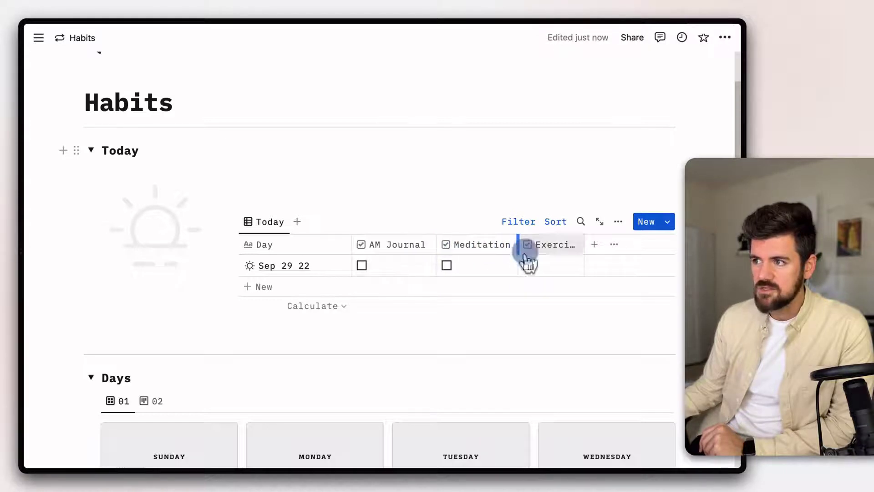
left_click_drag(582, 250, 594, 255)
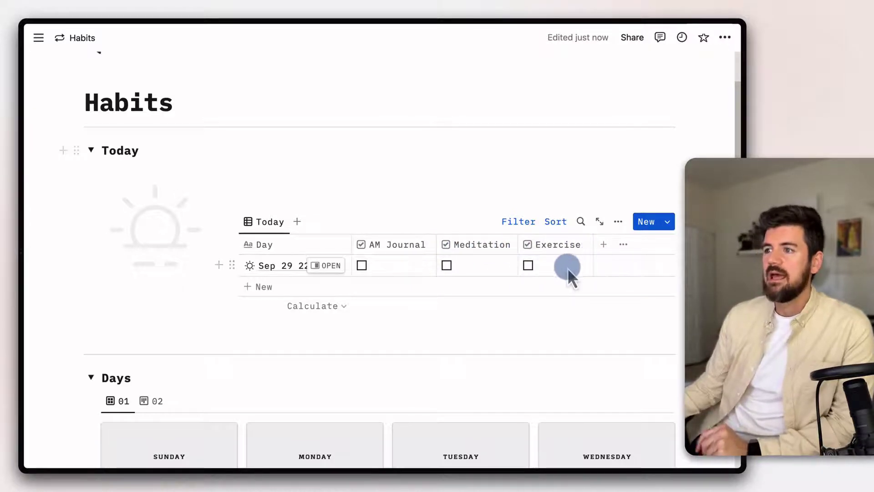
Put a notebook emoji in front of the AM Journal property name in the Today table
left_click(398, 246)
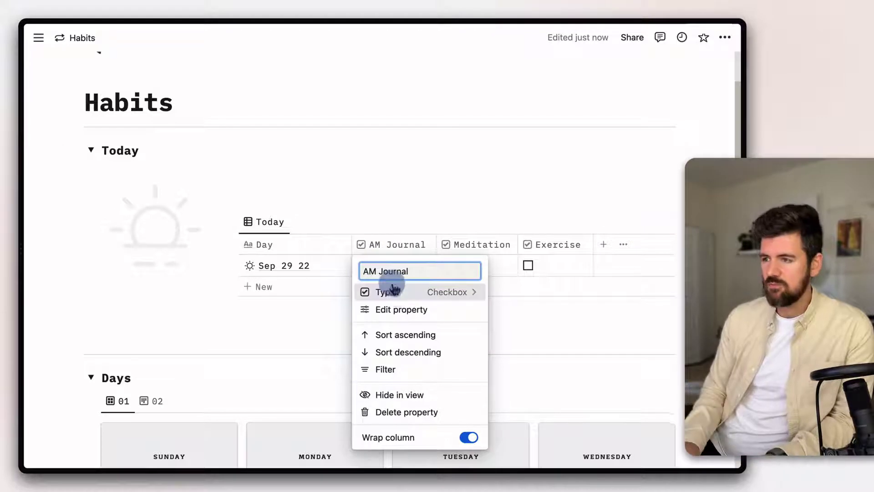
key("ctrl+super+space")
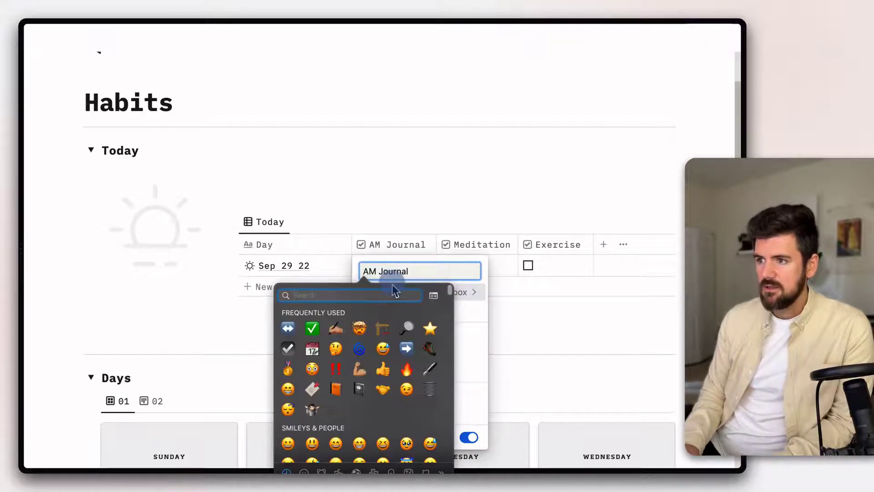
type("journal")
left_click(290, 320)
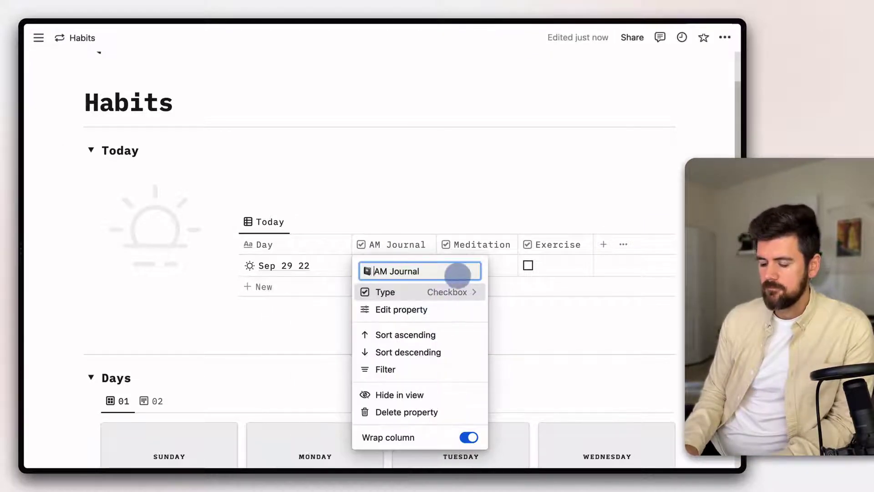
key("Return")
Put a meditating person emoji in front of the Meditation property name
left_click(456, 246)
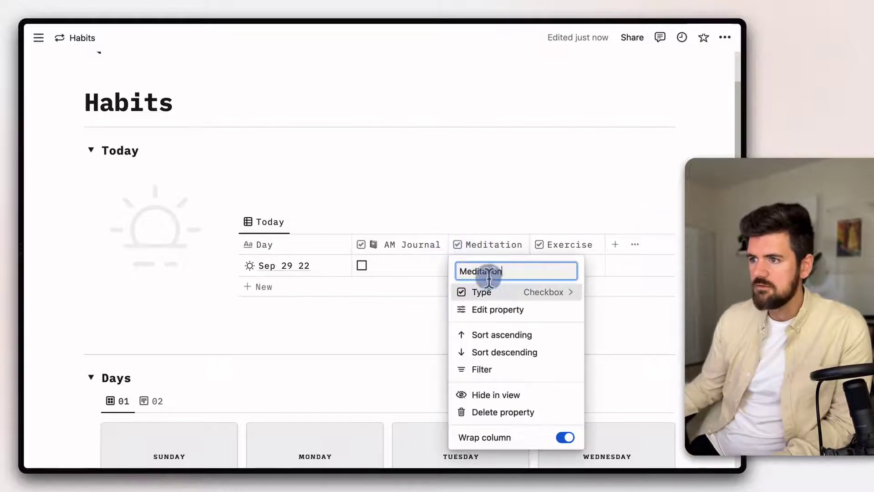
left_click(459, 272)
key("ctrl+super+space")
type("m")
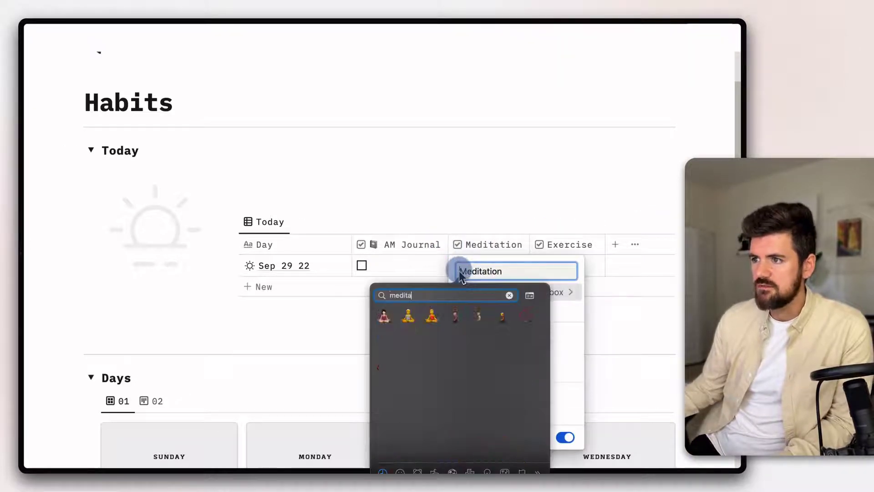
left_click(384, 316)
left_click(572, 248)
Put a running person emoji in front of the Exercise property name
left_click(570, 246)
left_click(541, 272)
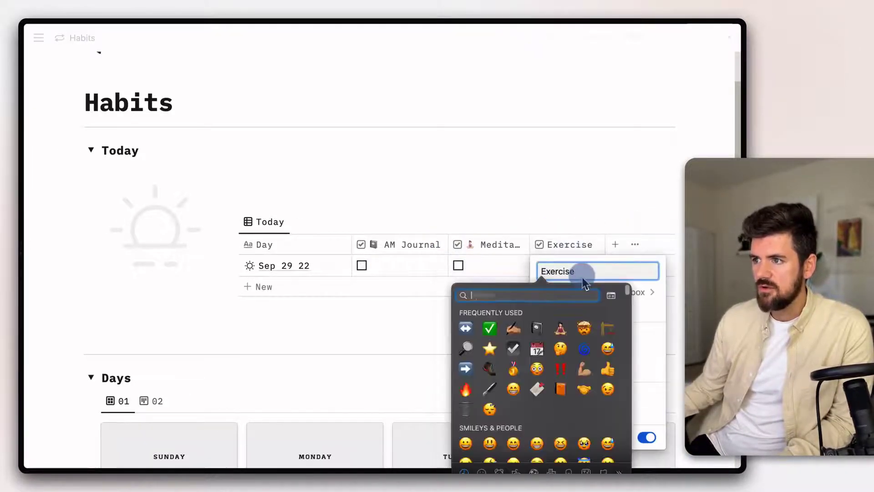
type("run")
left_click(469, 312)
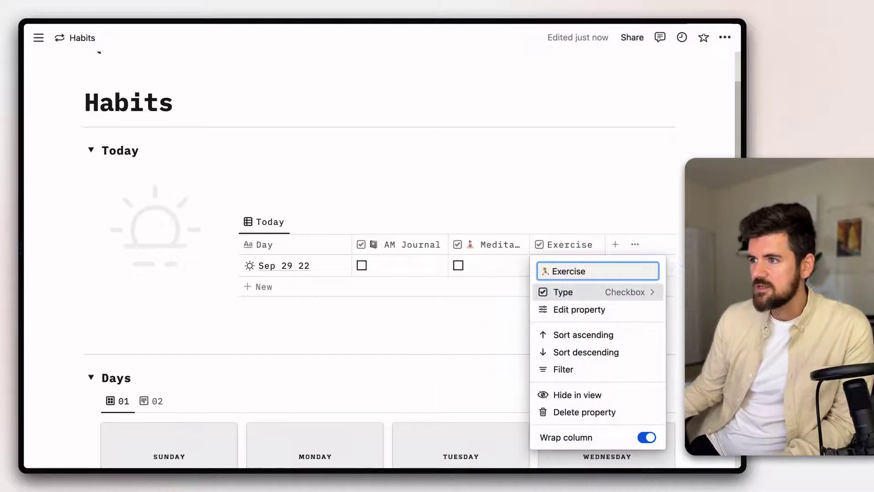
key("Escape")
Widen the Meditation and Exercise columns again to fit their names with the added emojis
left_click_drag(531, 249, 545, 252)
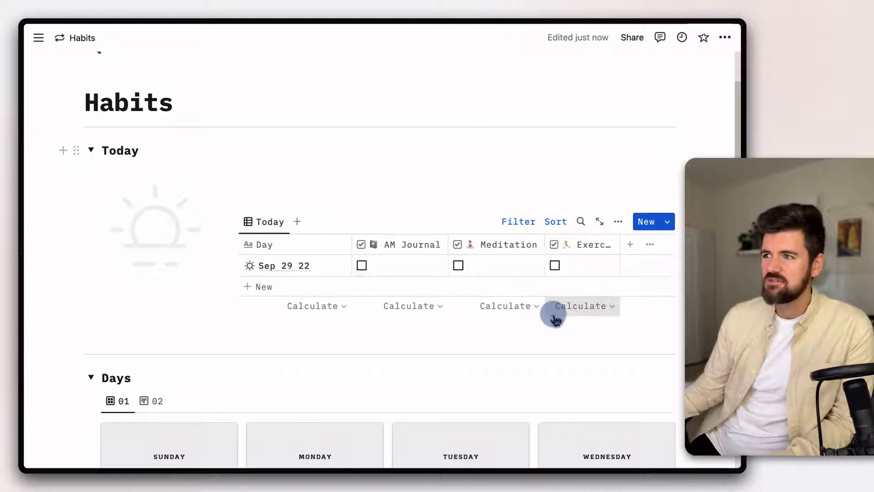
left_click_drag(620, 250, 631, 250)
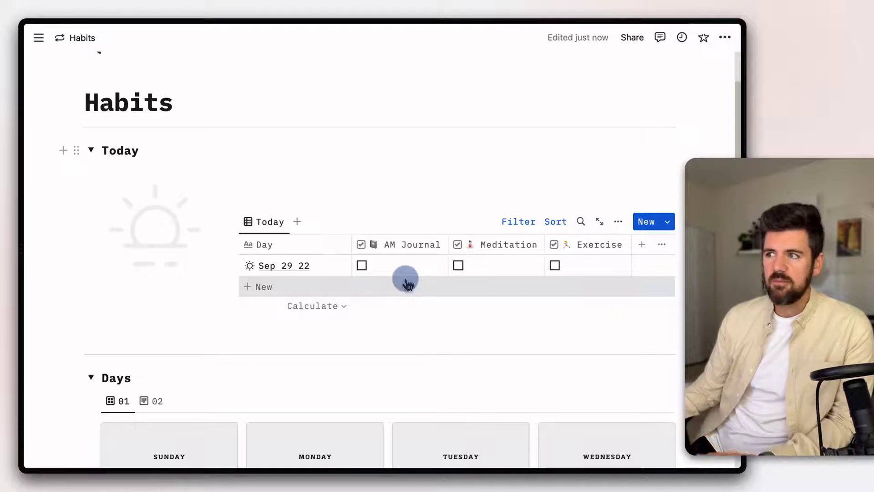
Inspect the Today table's date sort and filter rule, and hide the filter bar again
left_click(517, 222)
left_click(273, 250)
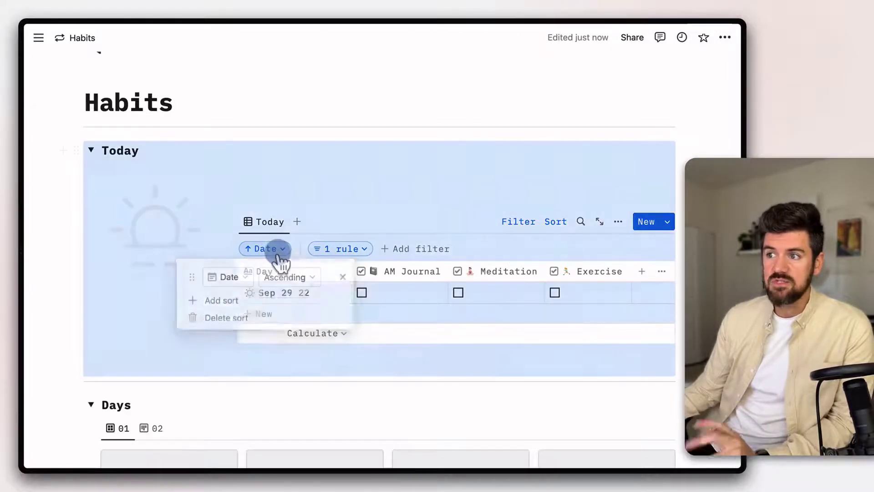
left_click(324, 251)
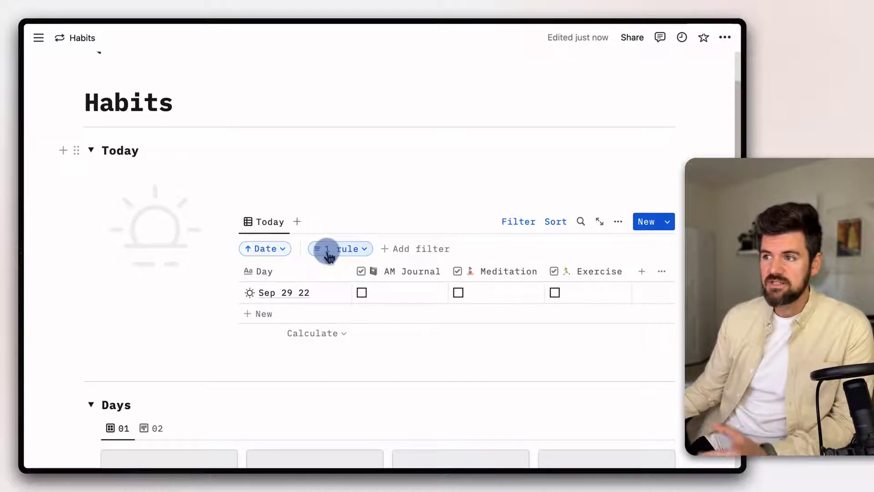
left_click(521, 222)
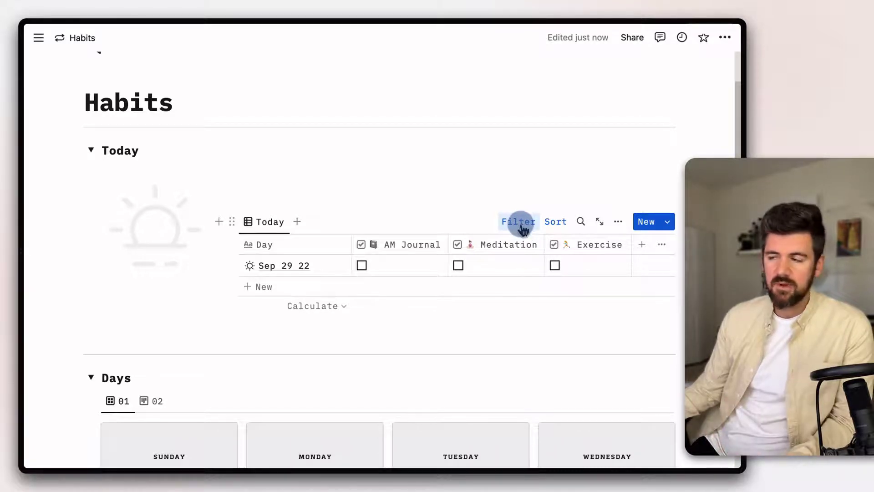
Examine the filter rules that limit which days the Days gallery shows
scroll(492, 225, "down", 10)
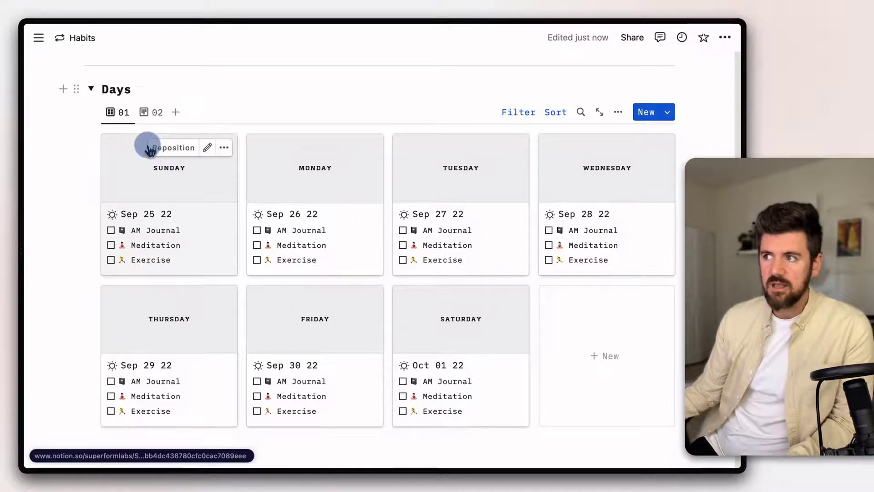
left_click(519, 112)
left_click(212, 139)
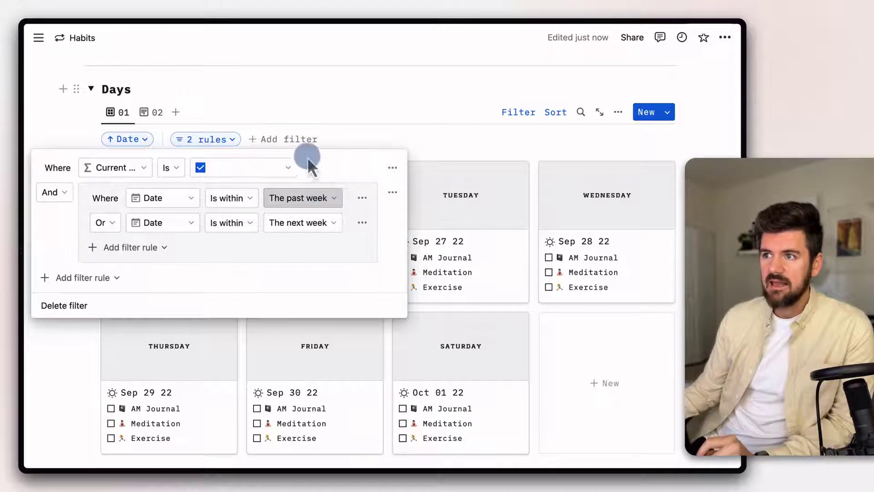
left_click(196, 254)
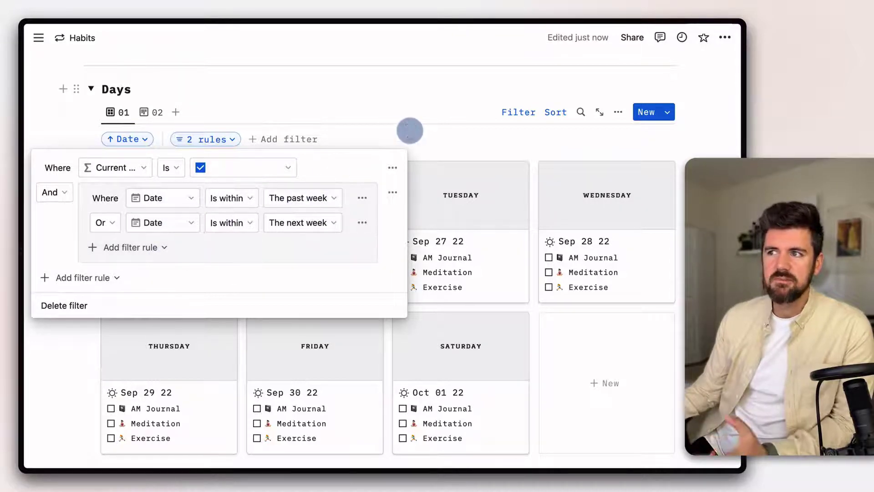
left_click(409, 131)
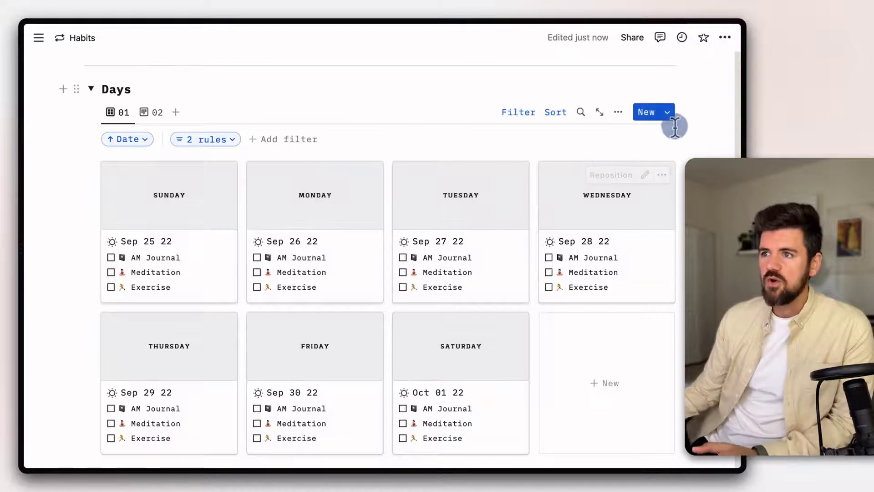
Open the Sunday template of the Days database for editing to view its contents, and close it
left_click(668, 110)
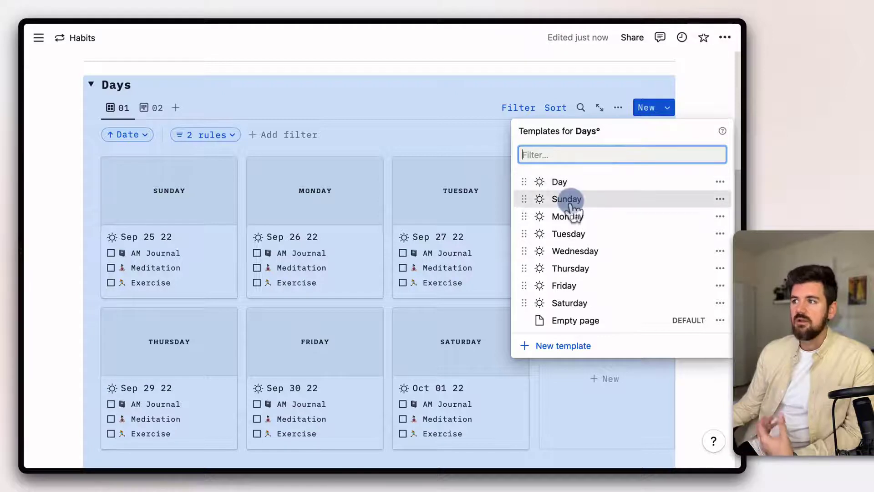
left_click(719, 199)
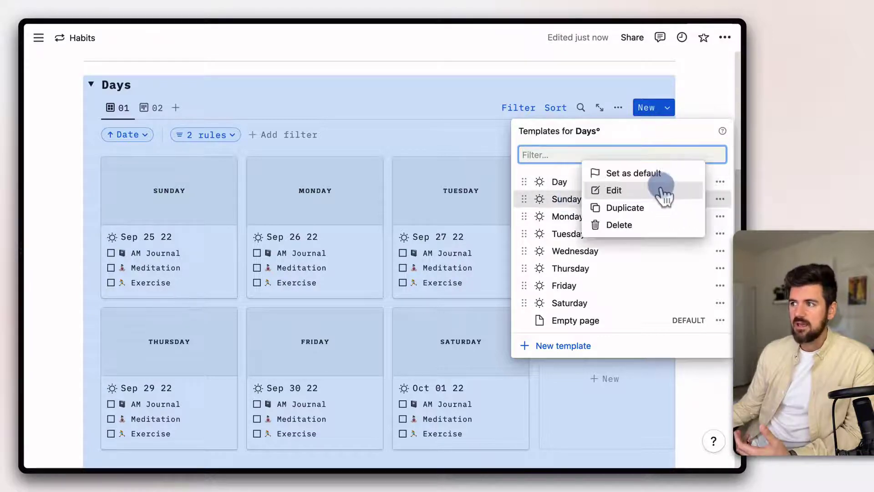
left_click(662, 189)
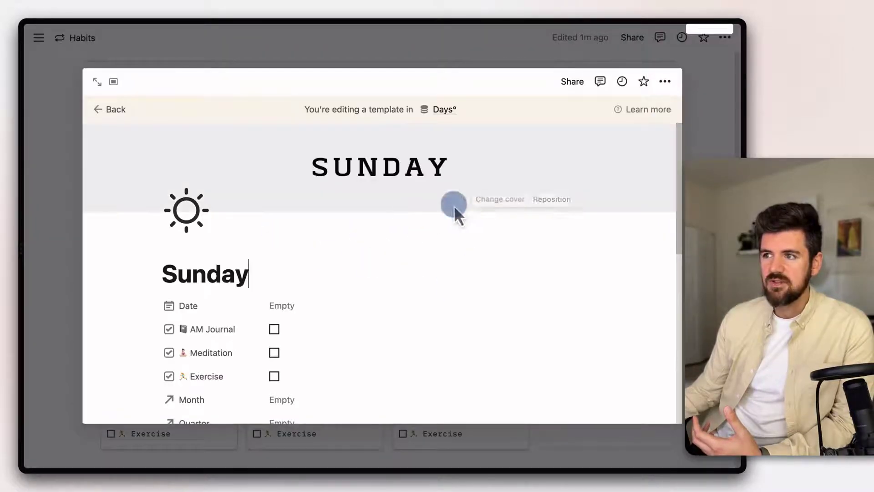
key("Escape")
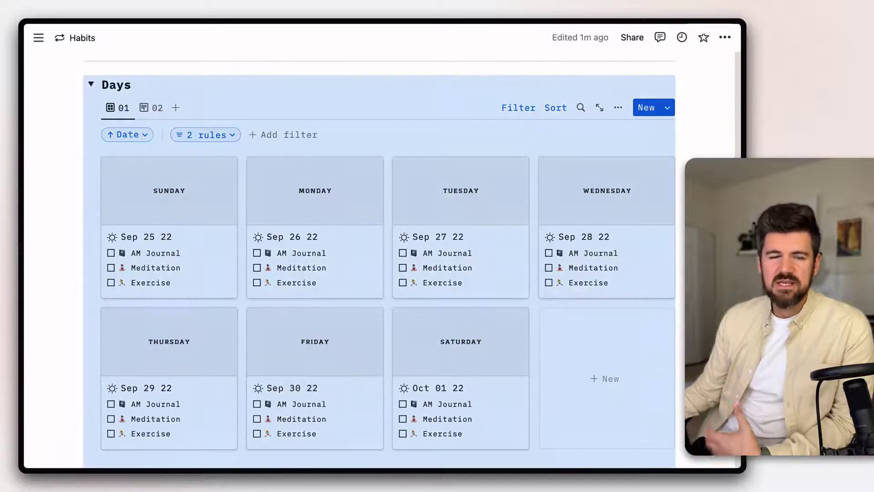
left_click(132, 84)
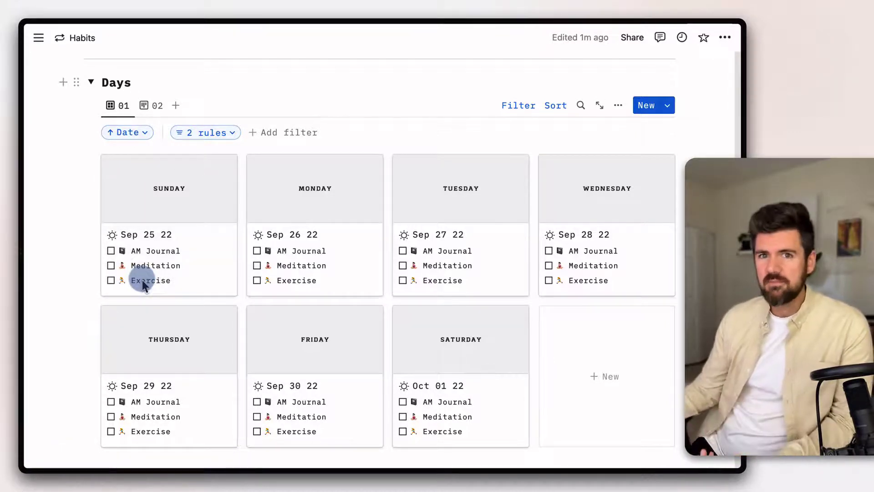
In the Days gallery, check AM Journal and Meditation for Sunday and Tuesday, all three habits for Monday, and AM Journal for Wednesday
scroll(363, 289, "down", 7)
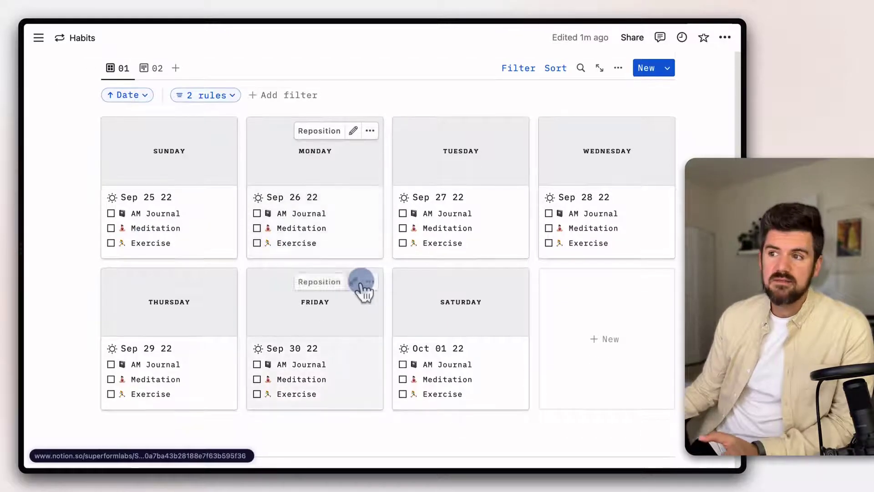
scroll(363, 289, "down", 3)
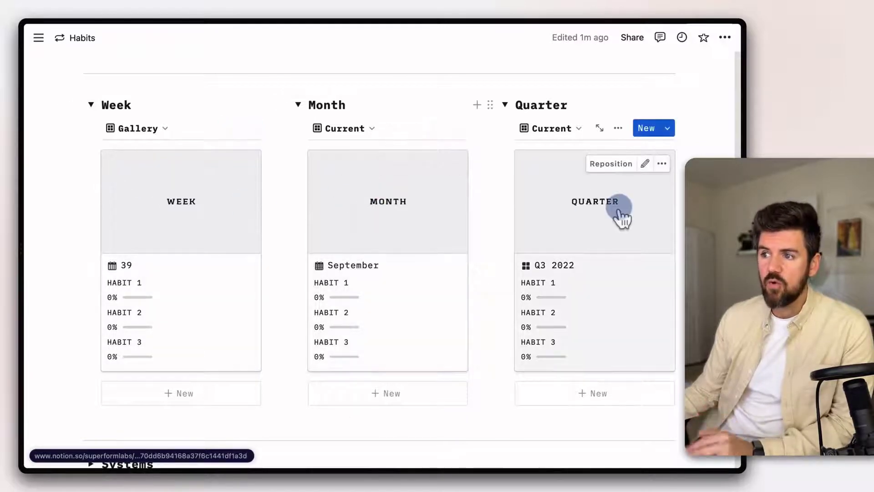
scroll(157, 314, "up", 1)
scroll(157, 314, "down", 10)
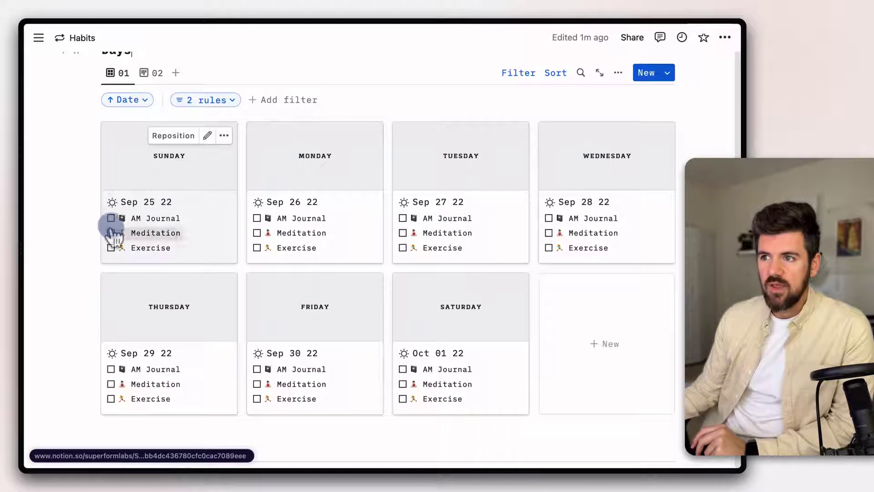
left_click(111, 217)
left_click(111, 232)
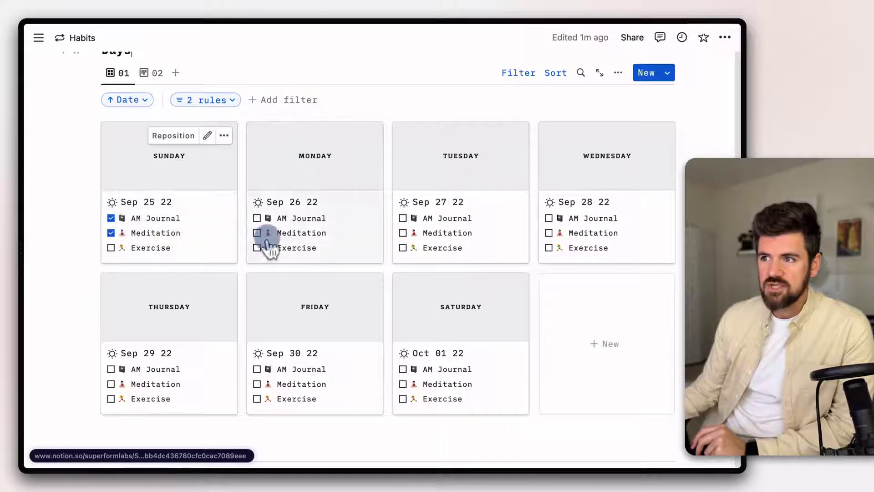
left_click(256, 218)
left_click(256, 232)
left_click(257, 248)
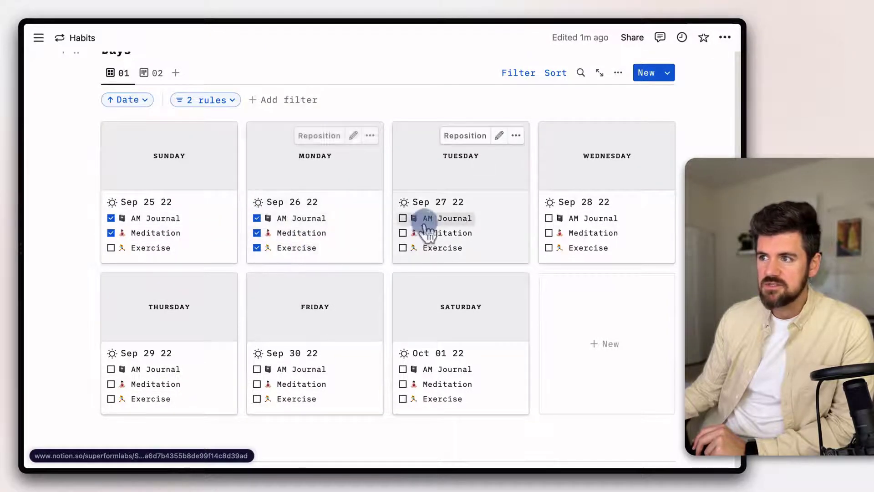
left_click(403, 218)
left_click(403, 232)
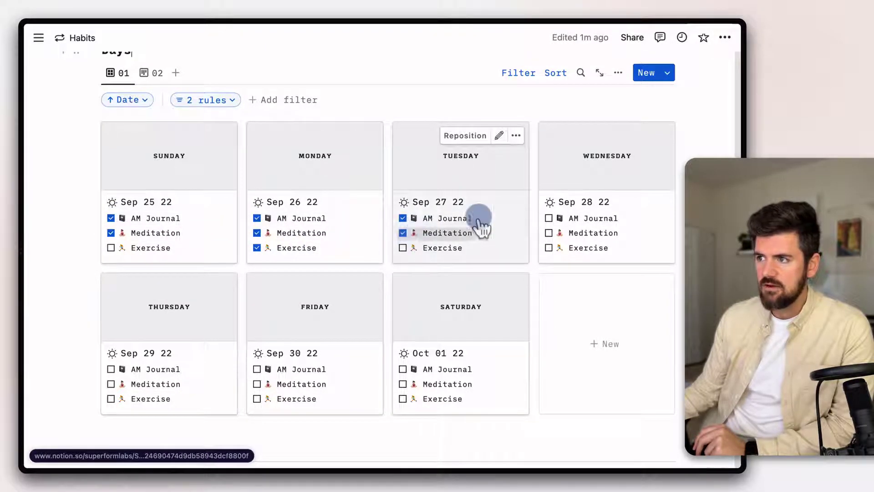
left_click(549, 218)
Check all three habits for Thursday and Friday, and AM Journal for Saturday, in the Days gallery
left_click(111, 369)
left_click(111, 384)
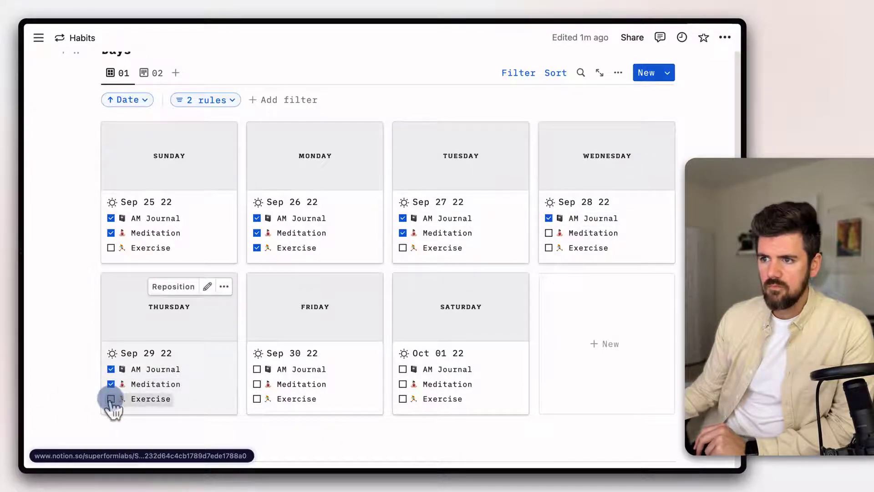
left_click(110, 398)
left_click(257, 369)
left_click(257, 384)
left_click(257, 398)
left_click(402, 369)
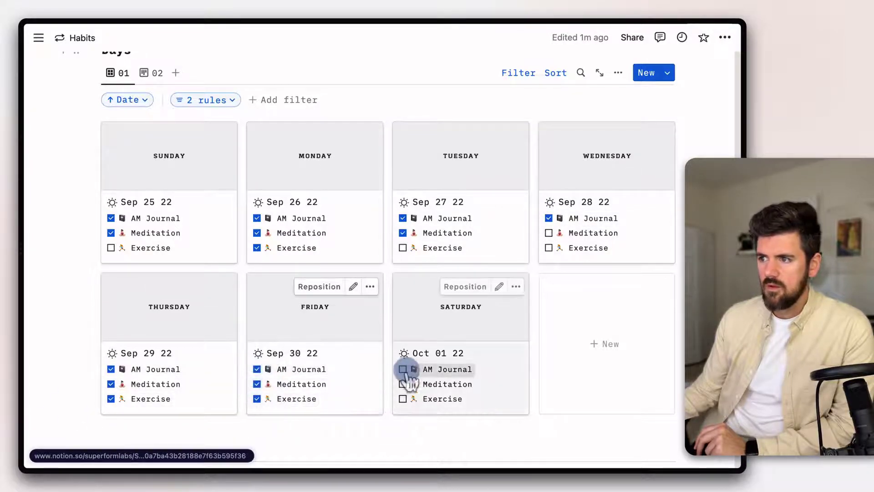
Open the Week template of the Weeks database for editing as a full page and display its habit label properties
scroll(391, 378, "down", 5)
scroll(383, 389, "down", 5)
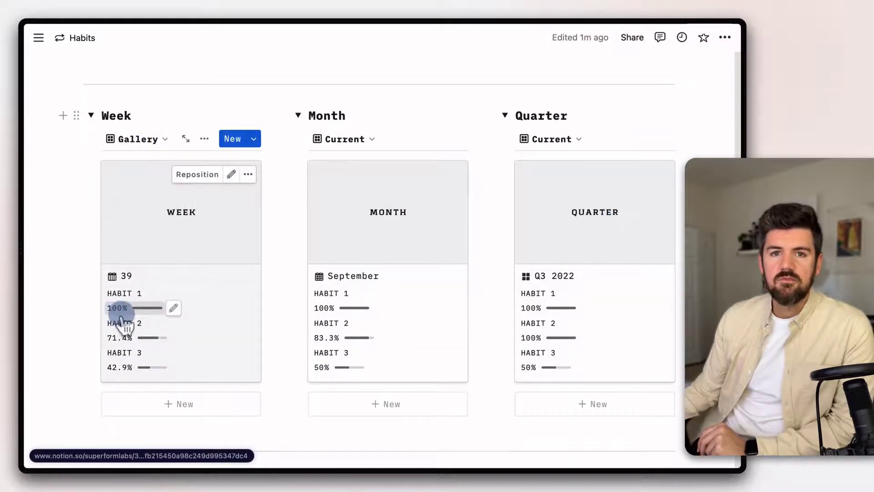
scroll(59, 317, "up", 1)
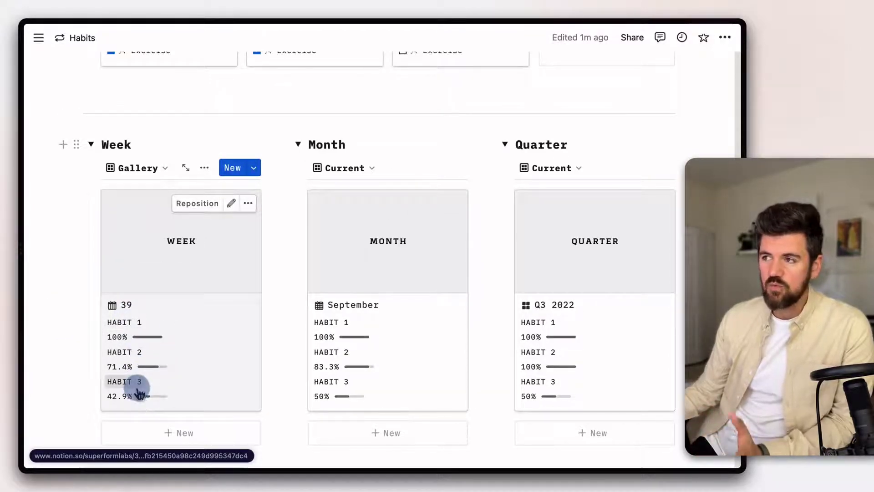
left_click(255, 169)
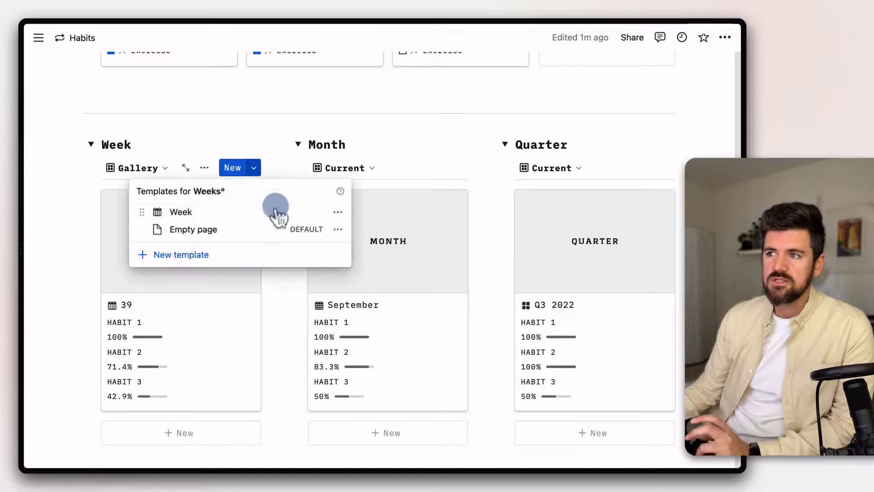
left_click(338, 212)
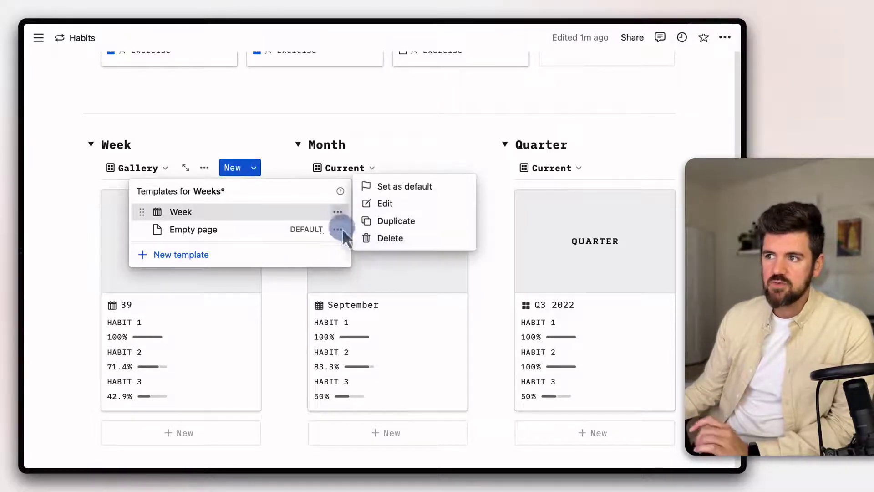
left_click(385, 205)
left_click(99, 83)
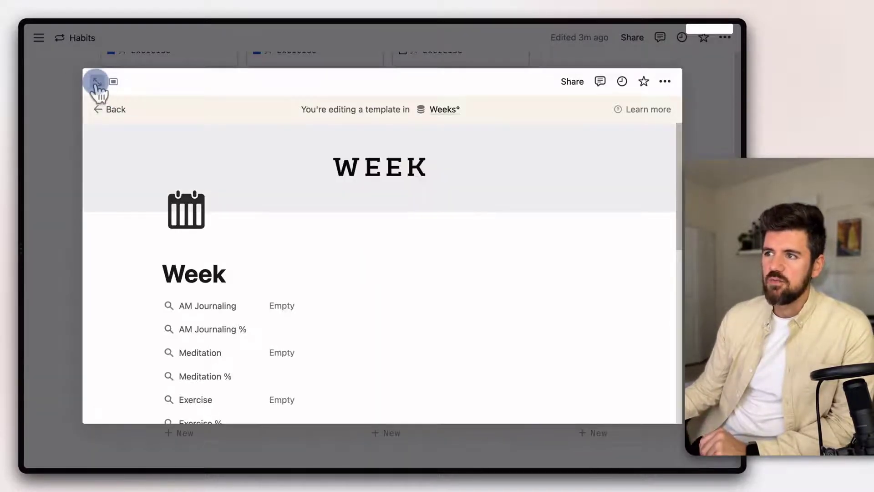
scroll(353, 311, "down", 5)
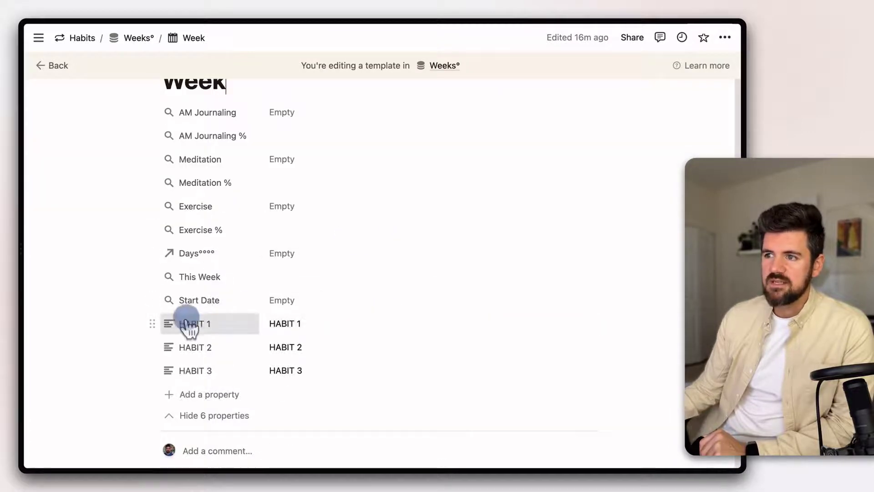
Set the HABIT 1 value in the Week template to AM Journaling
left_click(297, 325)
double_click(297, 325)
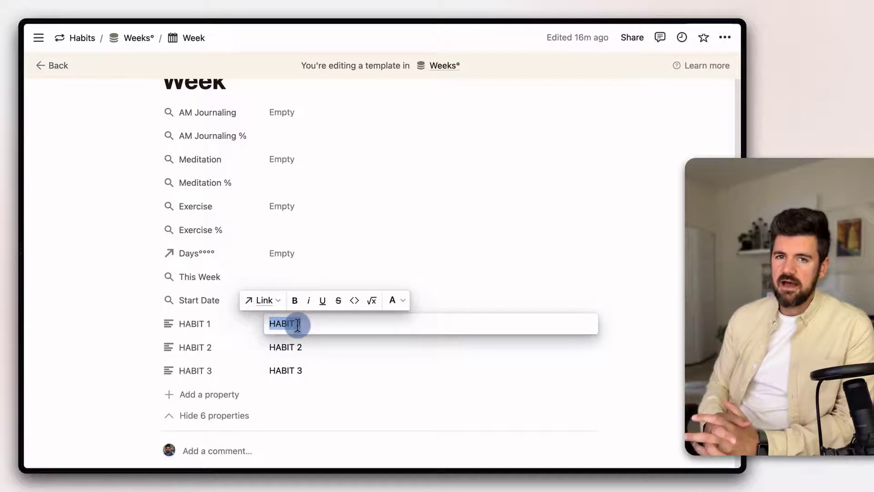
type("A")
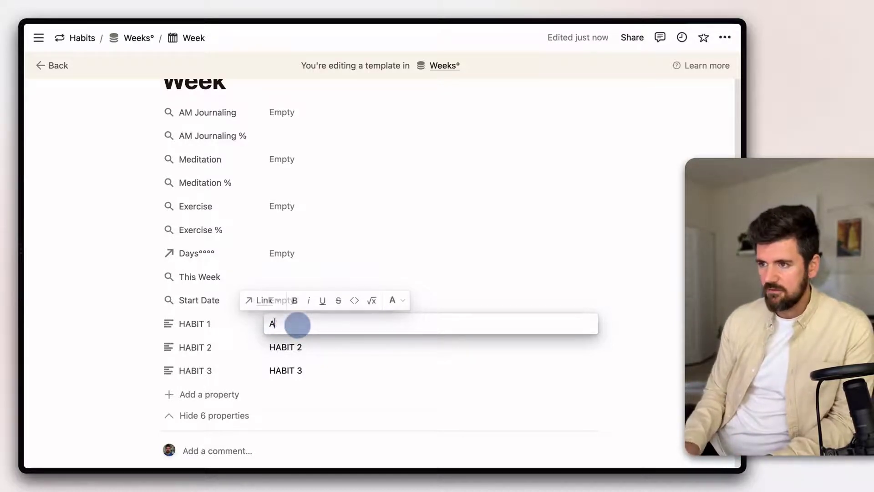
type("M Journalin")
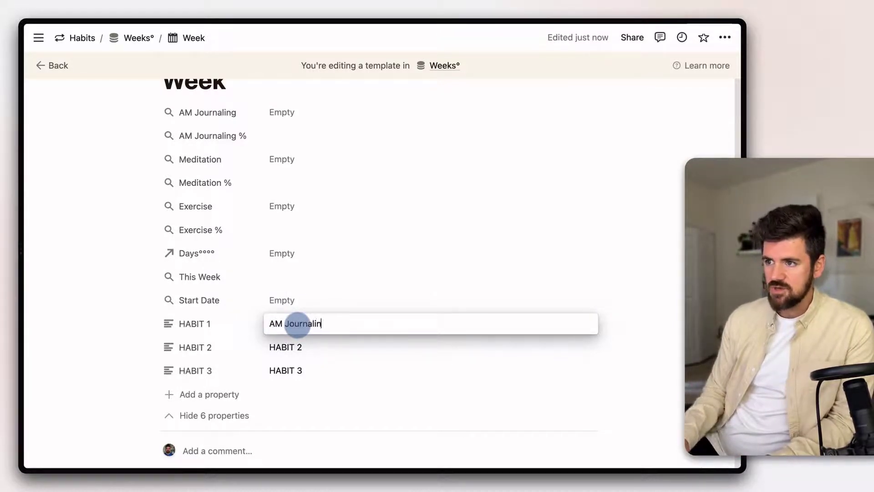
type("g")
key("Return")
Set HABIT 2 to Meditation and HABIT 3 to Exercise in the Week template, and return to the Habits page
left_click(308, 347)
triple_click(308, 347)
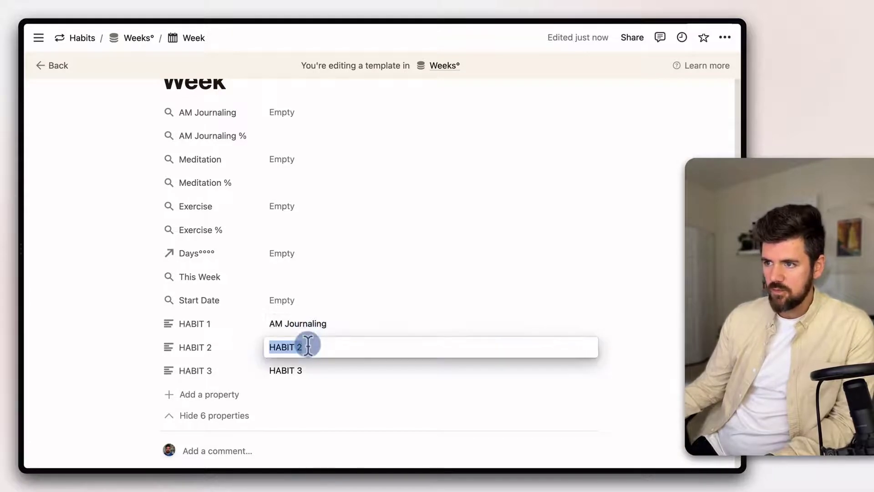
type("Meditation")
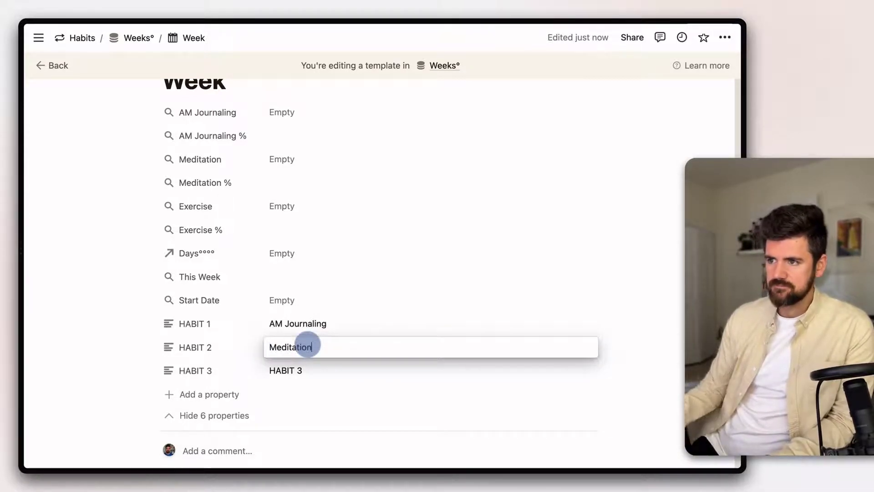
key("Return")
left_click(302, 370)
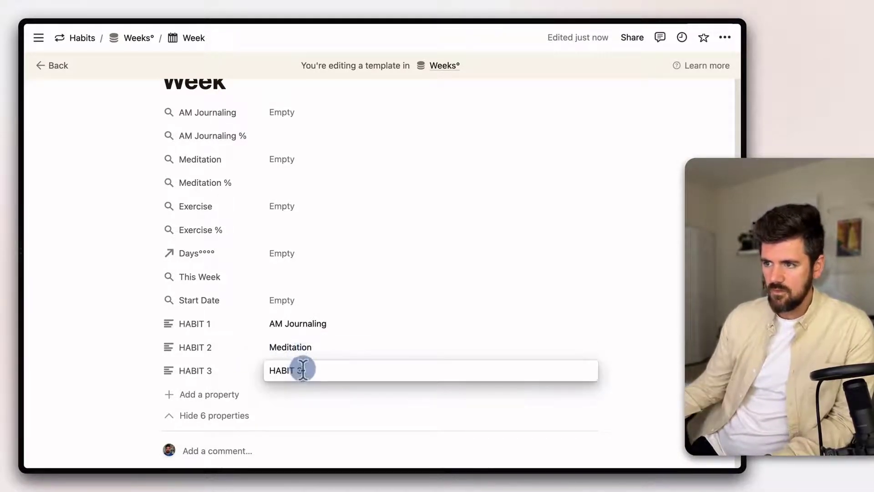
triple_click(302, 369)
type("Exercise")
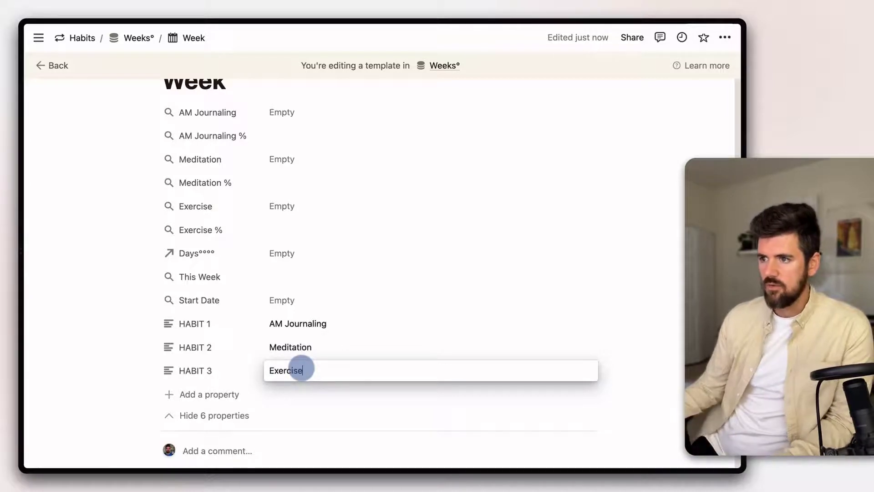
left_click(409, 312)
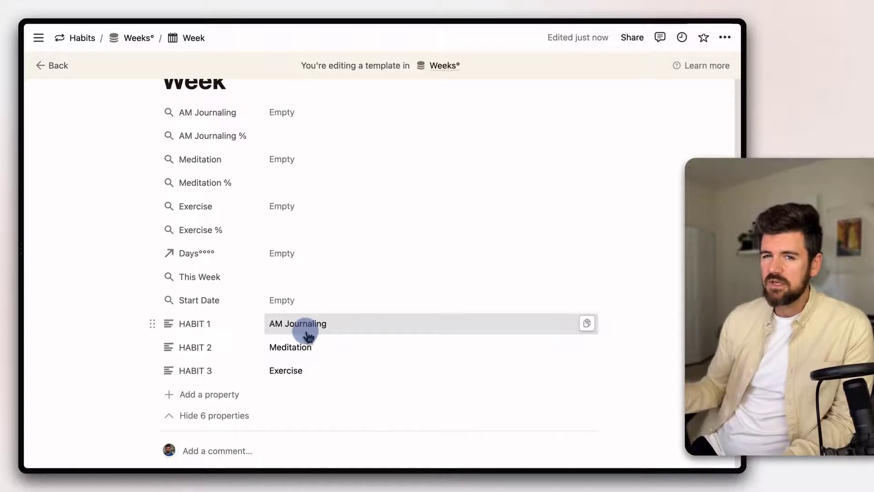
key("Escape")
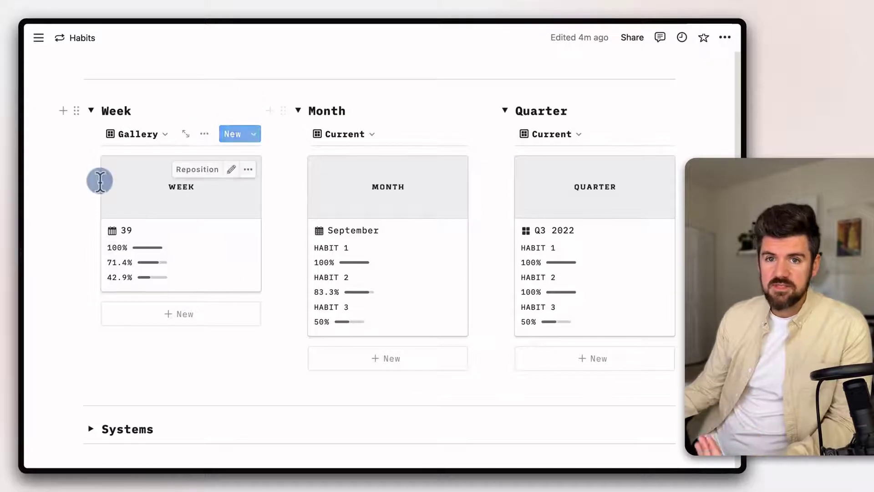
Open the week 39 page, apply the Week template to it, and close the page
left_click(155, 196)
scroll(255, 269, "down", 5)
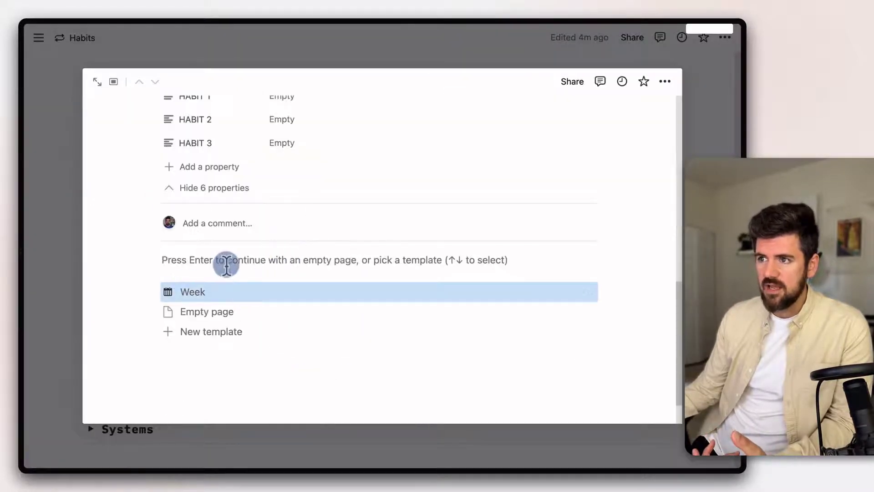
left_click(195, 296)
scroll(269, 265, "up", 1)
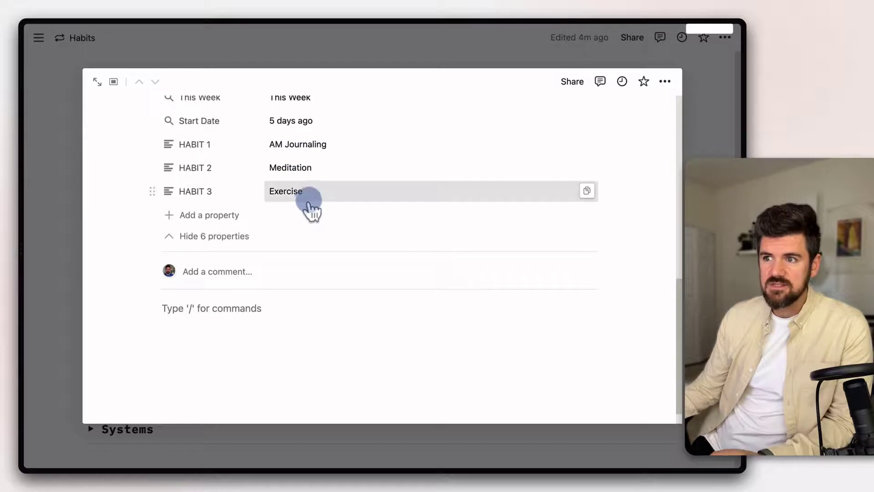
left_click(64, 259)
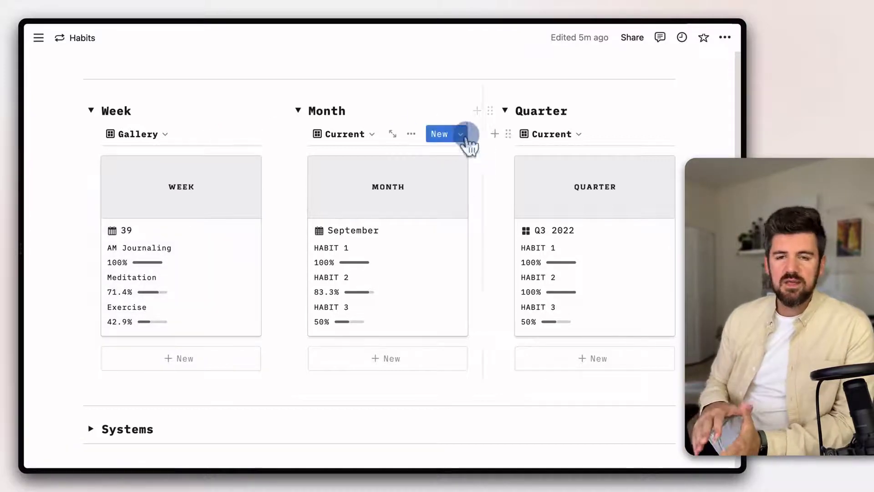
Open the Month template of the Months database for editing and set its HABIT 1 value to AM Journal
left_click(461, 135)
left_click(545, 178)
left_click(611, 170)
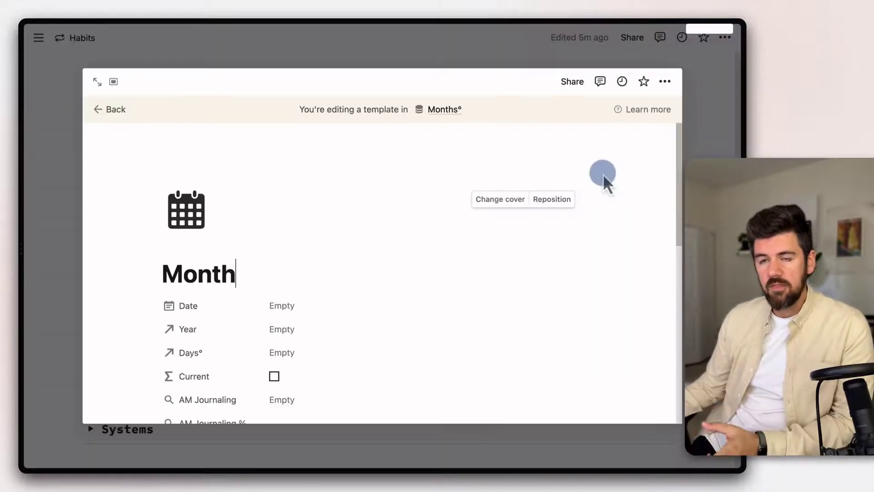
scroll(319, 250, "down", 5)
left_click(315, 241)
triple_click(303, 238)
type("AM Journal")
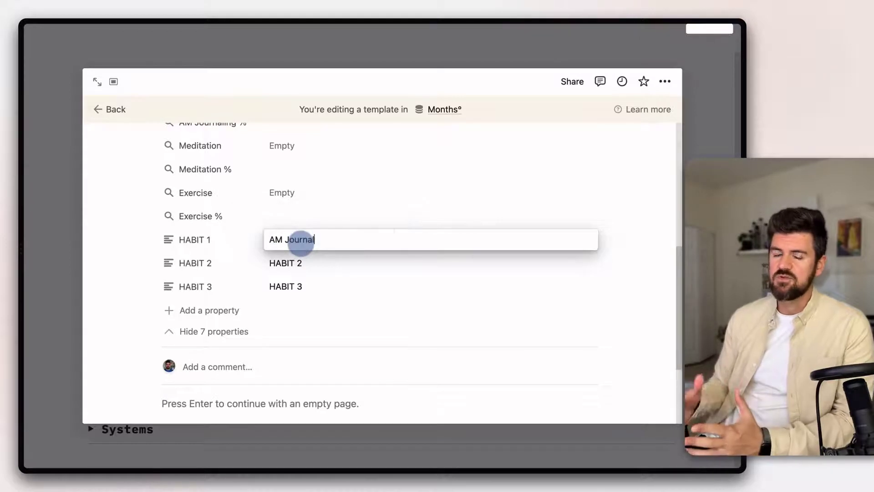
Set HABIT 2 to Meditation and HABIT 3 to Exercise in the Month template, and close the template
left_click(302, 272)
left_click(301, 264)
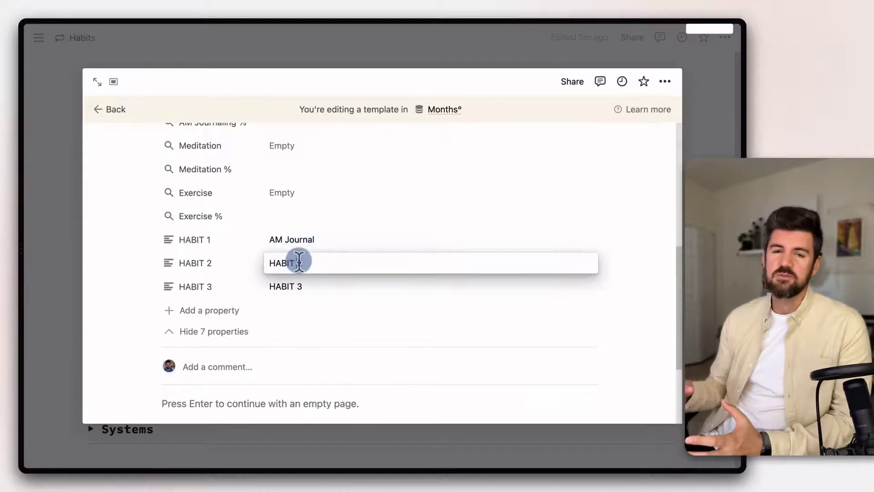
triple_click(299, 260)
type("Meditation")
left_click(303, 288)
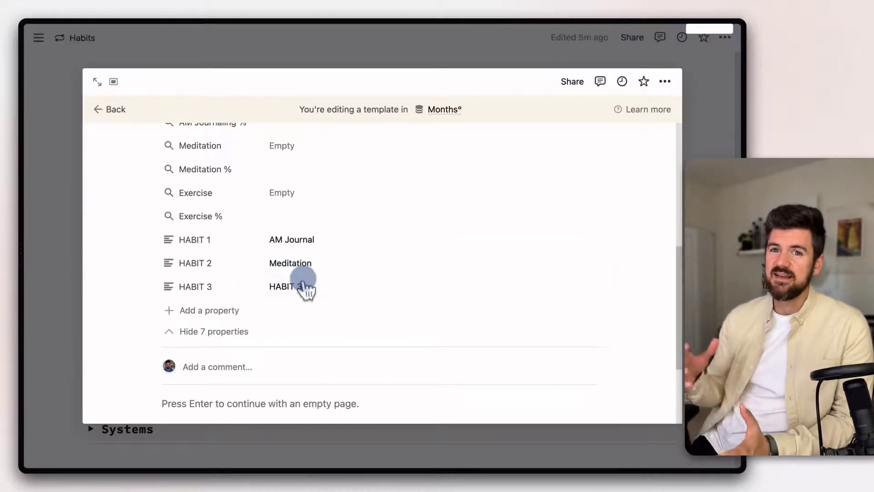
left_click(306, 285)
triple_click(306, 283)
type("Exercise")
left_click(680, 273)
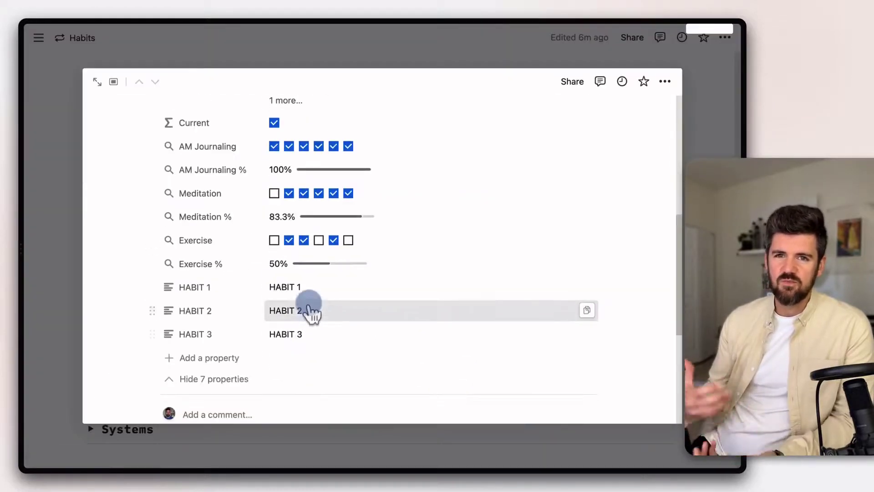
Clear the three HABIT values on the September page, apply the Month template to it, and close the page
triple_click(308, 287)
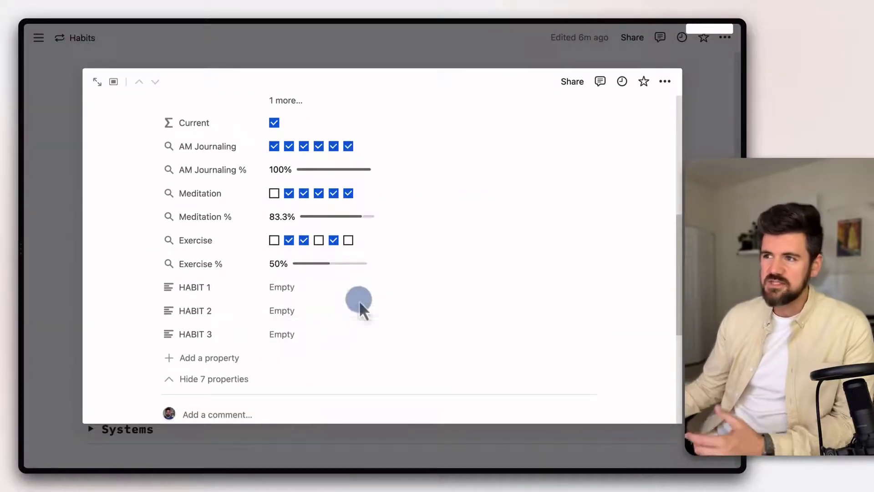
scroll(361, 307, "down", 3)
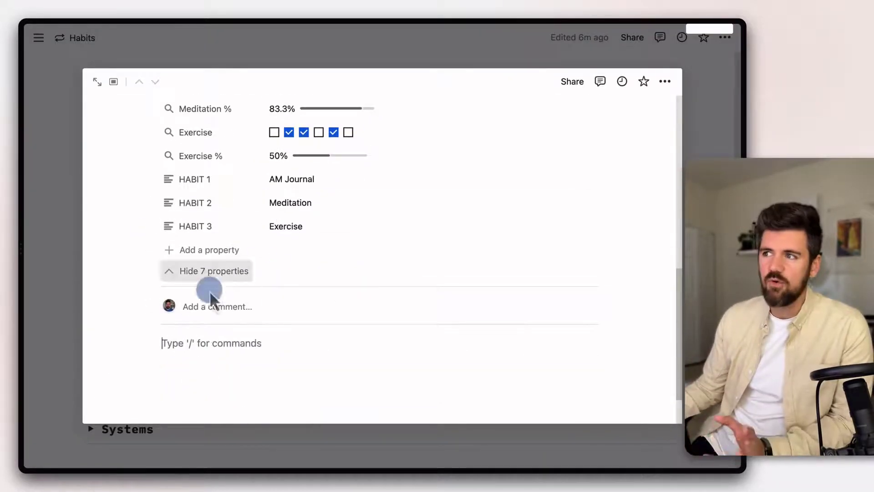
left_click(59, 291)
left_click(640, 296)
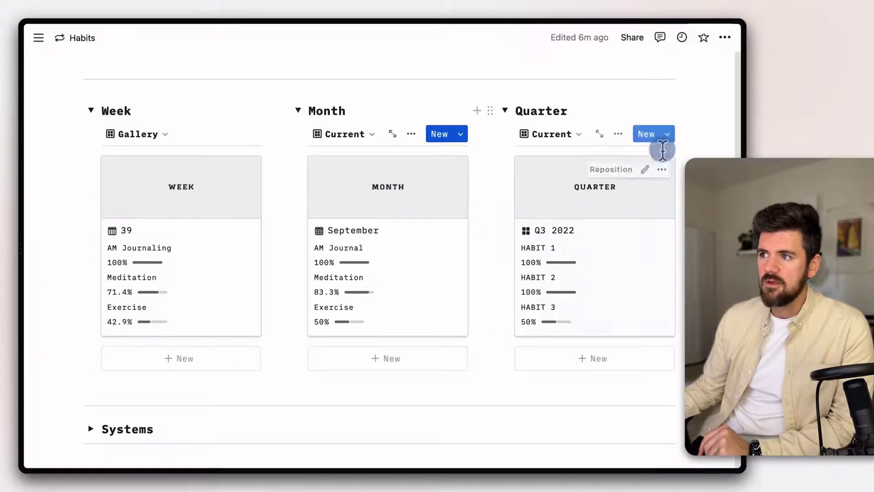
Open the Quarter template of the Quarters database for editing, and set HABIT 1 to AM Journaling and HABIT 2 to Meditation
left_click(662, 148)
left_click(674, 178)
left_click(614, 170)
scroll(314, 348, "down", 5)
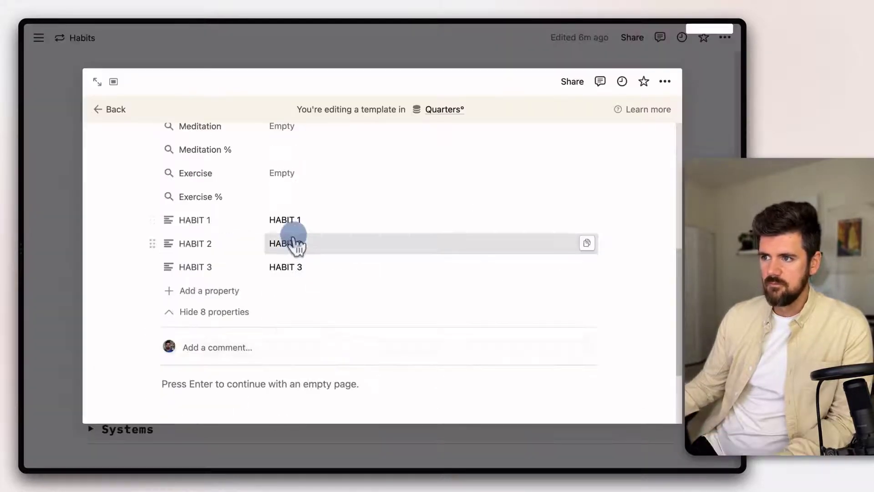
triple_click(293, 220)
type("AM Journal")
type("ing")
key("Return")
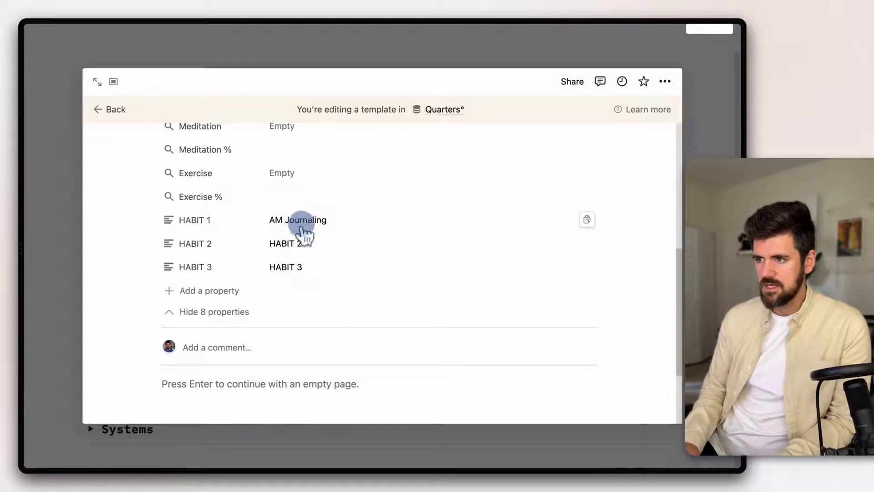
left_click(318, 242)
type("Meditation")
Set HABIT 3 to Exercise in the Quarter template, correcting the misspelled entry, and close the template
left_click(335, 267)
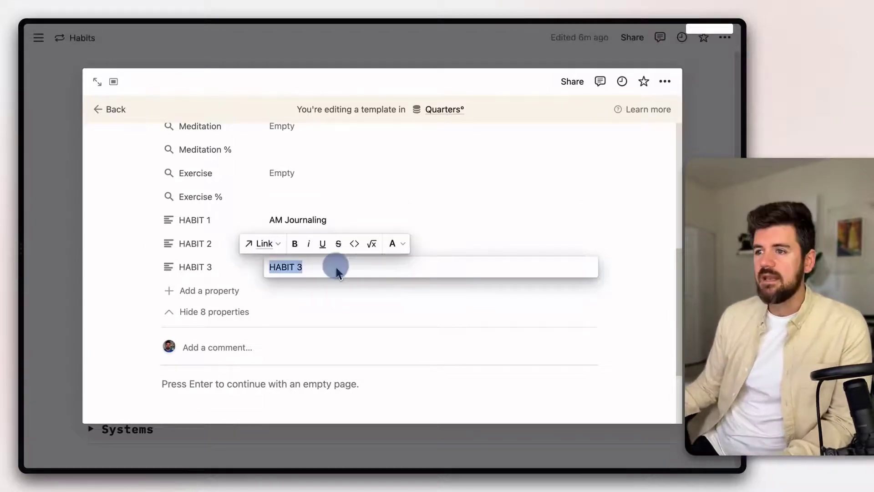
type("Exericse")
key("Return")
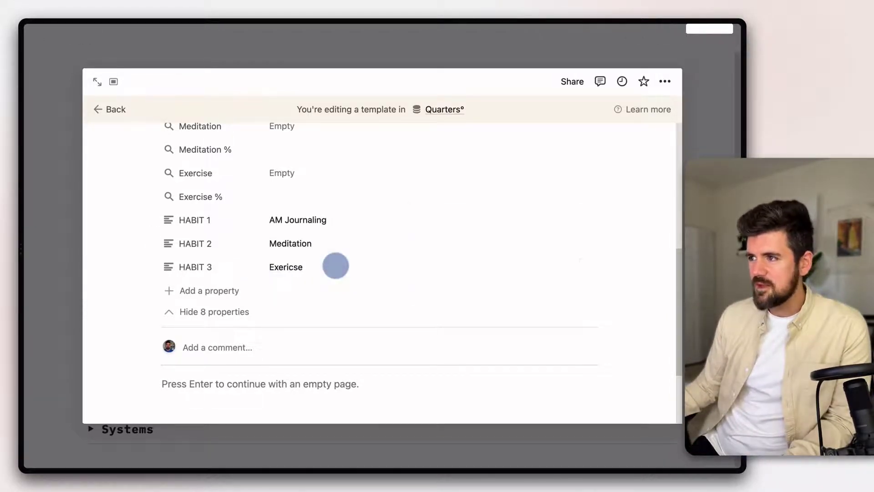
left_click(300, 269)
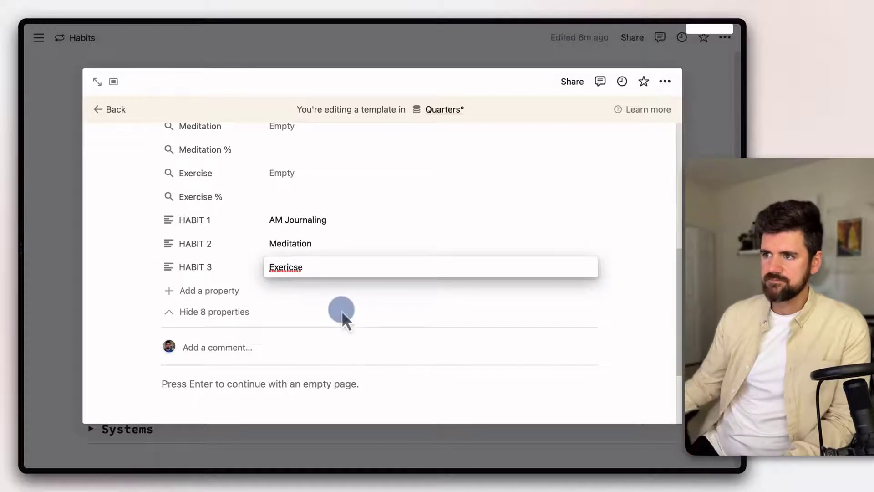
type("i")
key("Return")
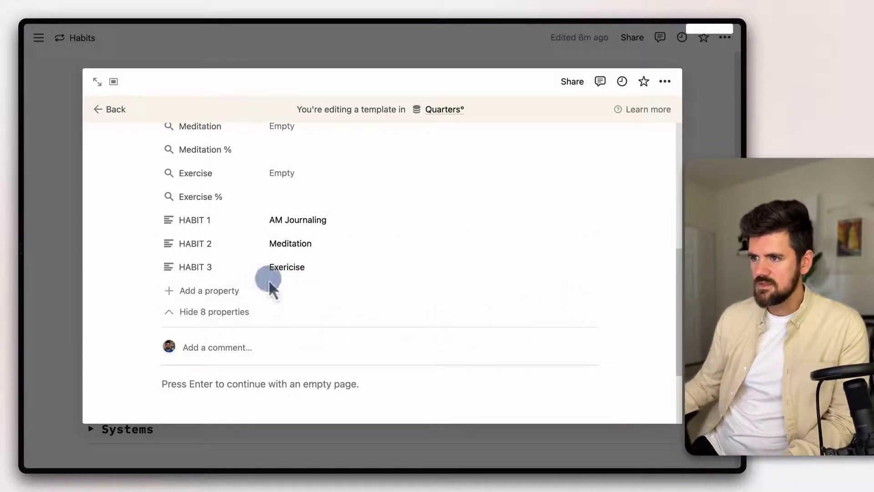
left_click(279, 267)
key("BackSpace")
type("Exer")
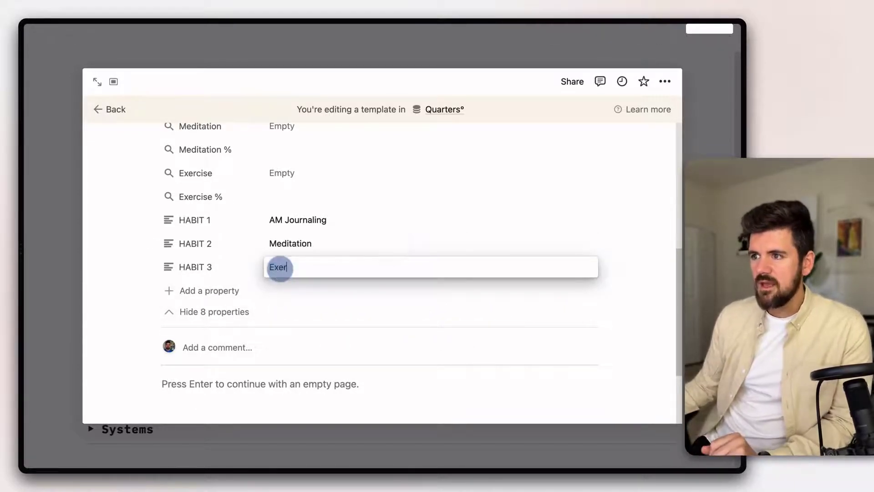
type("cise")
key("Return")
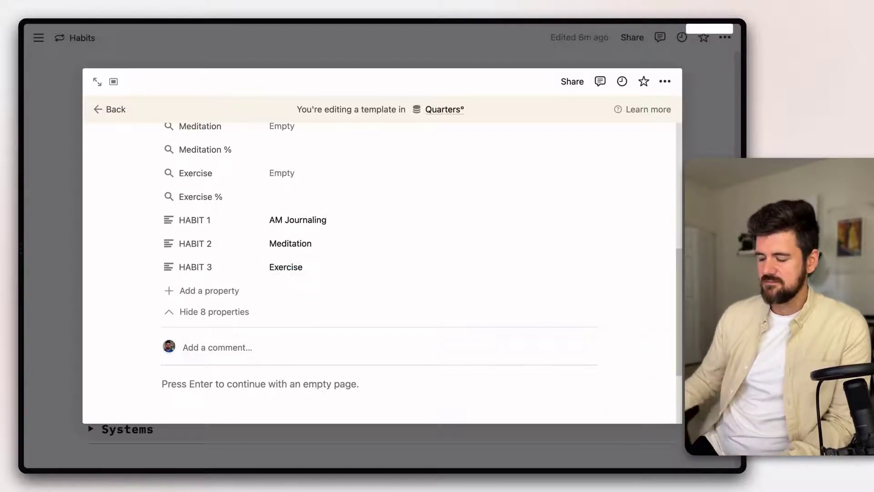
key("Escape")
Open the Q3 2022 page in the Quarter section and clear its HABIT 1 value
left_click(667, 133)
left_click(678, 180)
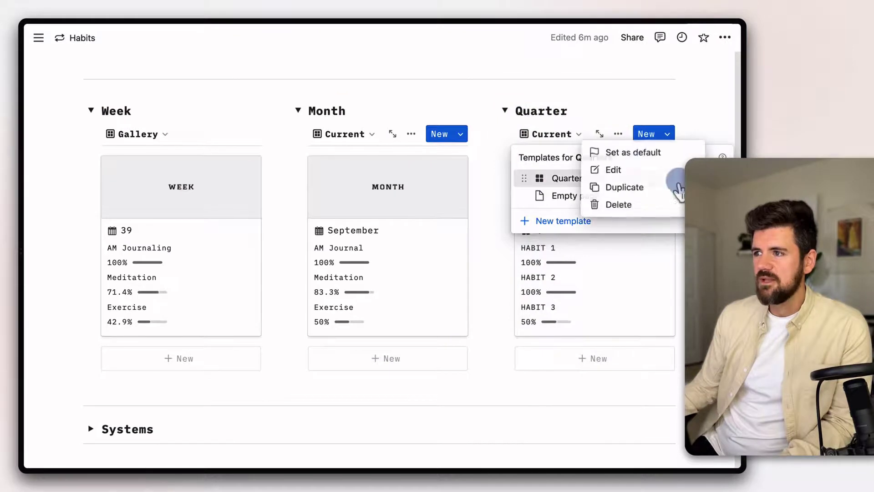
left_click(613, 169)
scroll(313, 327, "down", 5)
left_click(296, 272)
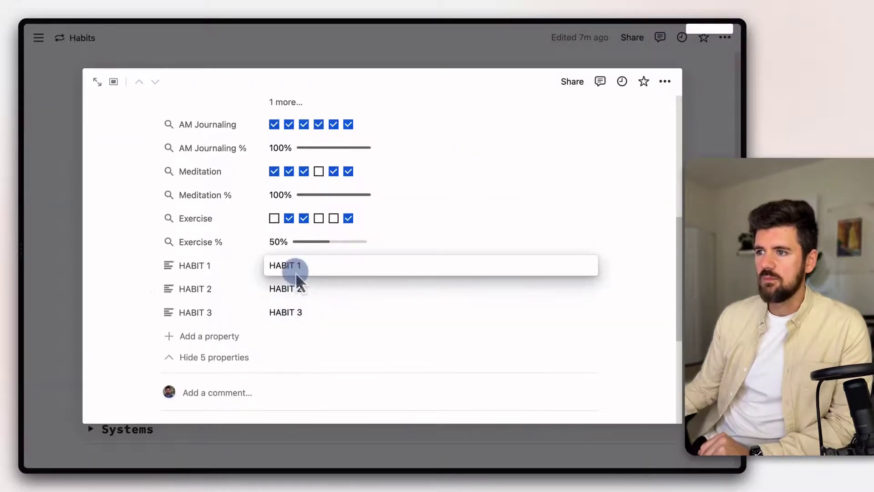
key("ctrl+a")
key("BackSpace")
Clear the HABIT 2 and HABIT 3 values on the Q3 2022 page
left_click(294, 290)
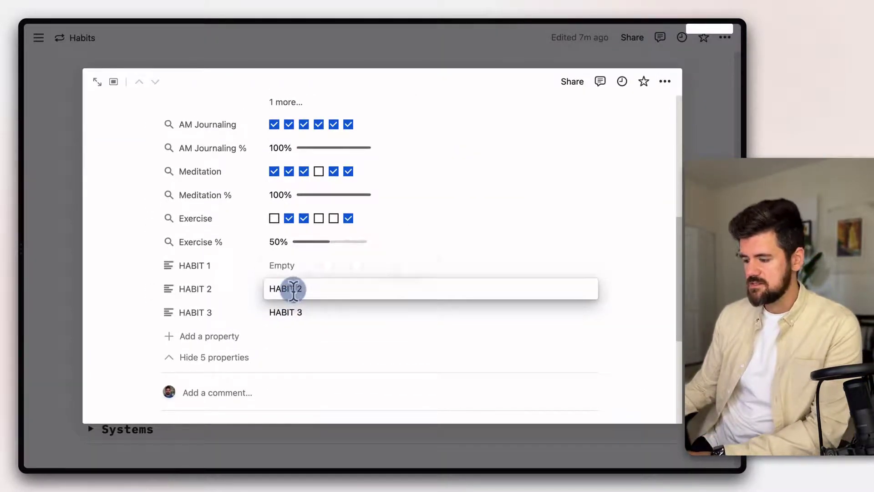
key("ctrl+a")
key("BackSpace")
left_click(294, 312)
key("ctrl+a")
key("BackSpace")
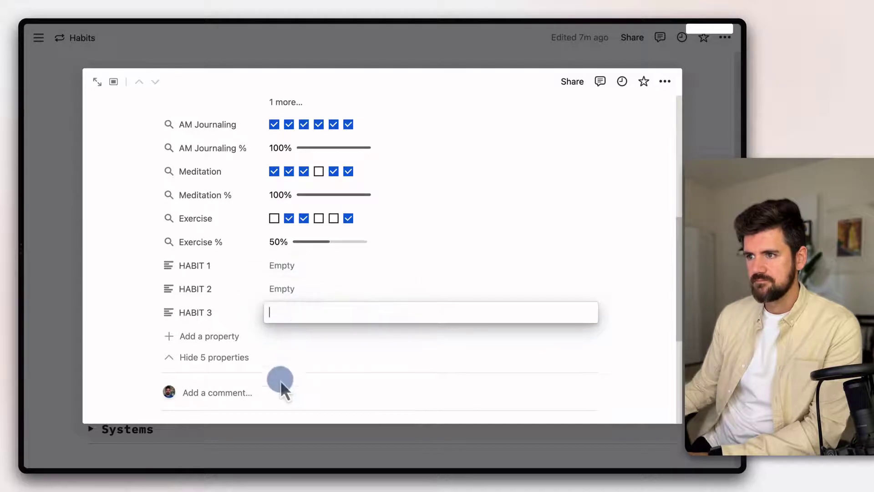
Apply the Quarter template to the emptied Q3 2022 page and close the page
left_click(207, 315)
scroll(200, 316, "down", 5)
left_click(201, 250)
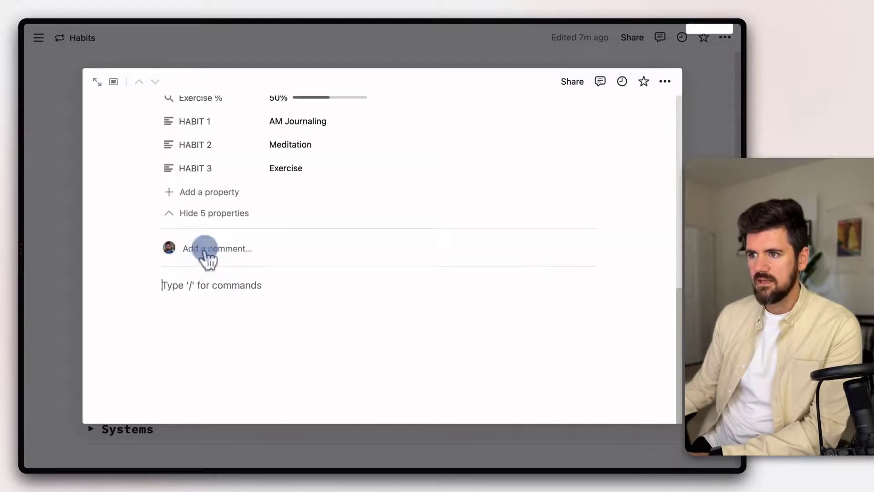
left_click(354, 275)
key("Escape")
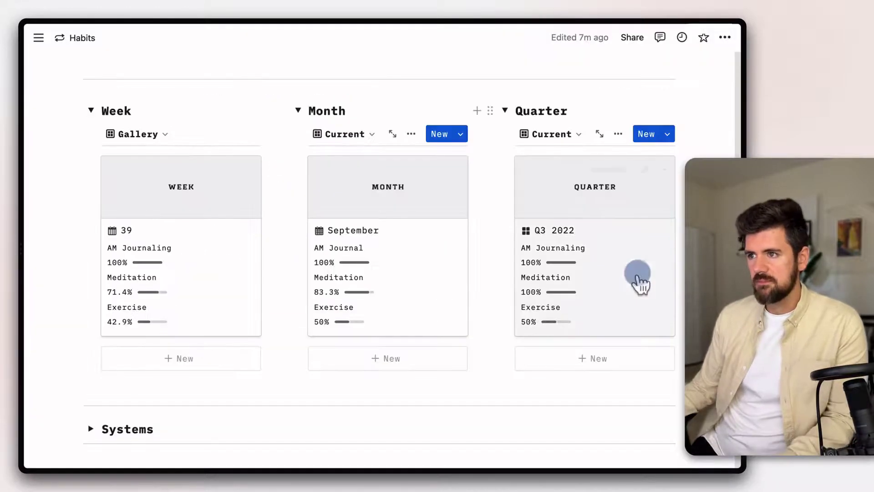
Review the Week, Month and Quarter cards, the Days gallery and the Today table on the Habits page
scroll(635, 332, "up", 3)
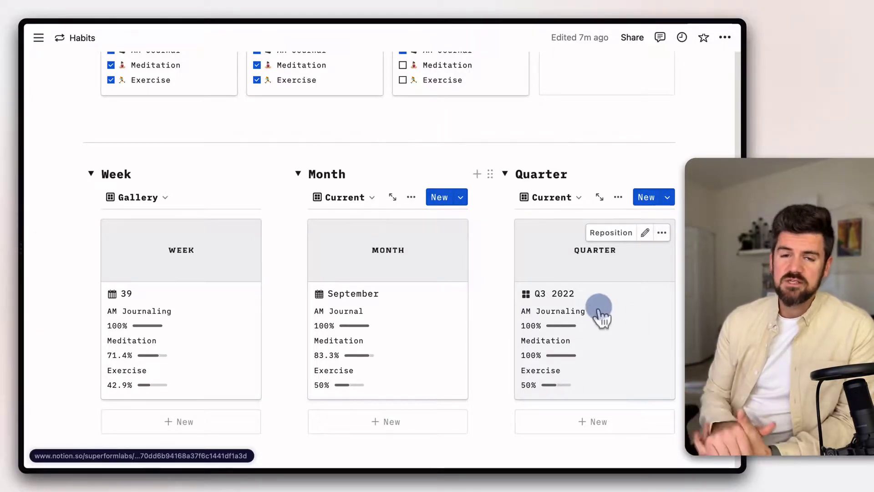
mouse_move(357, 360)
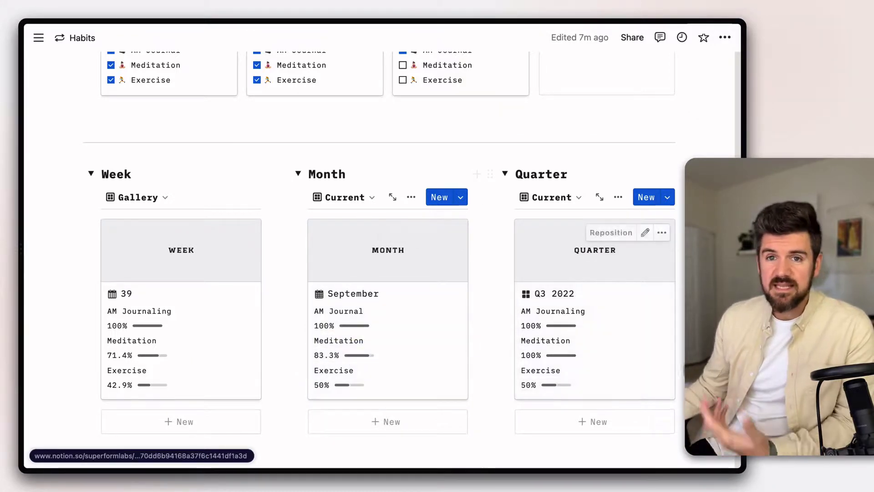
scroll(387, 273, "down", 1)
scroll(387, 274, "down", 1)
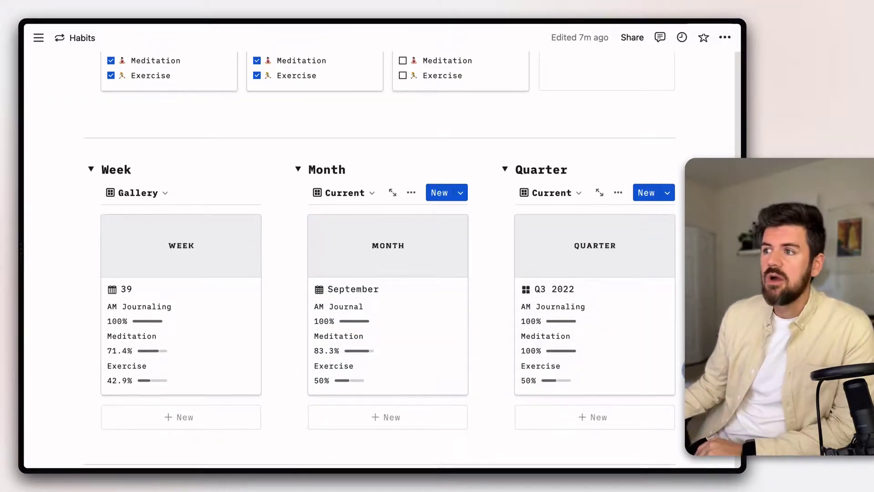
scroll(681, 371, "up", 7)
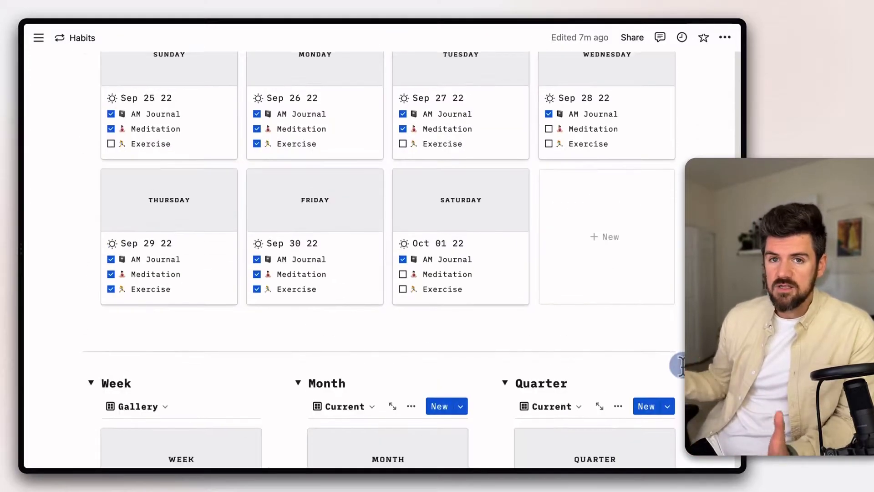
scroll(682, 365, "up", 1)
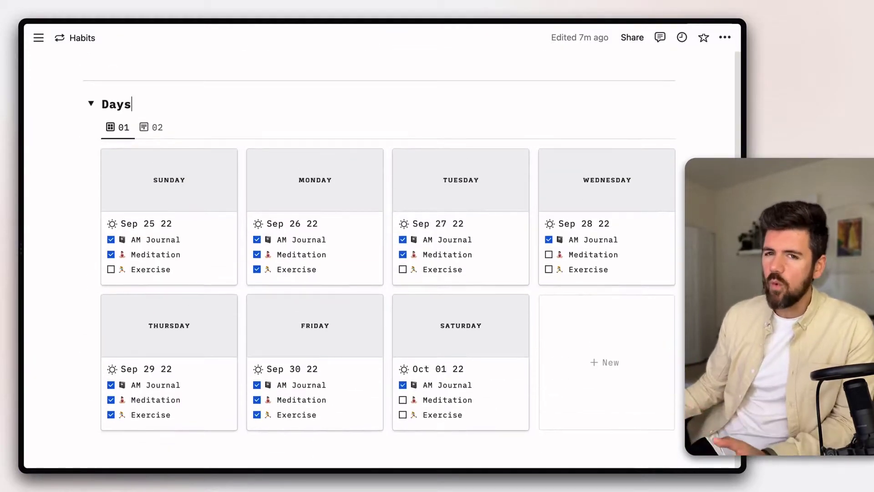
left_click(132, 104)
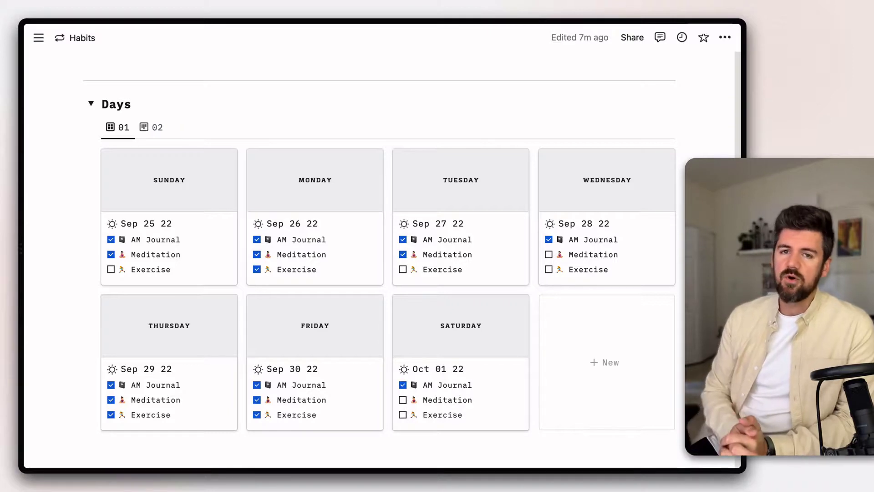
scroll(387, 273, "up", 10)
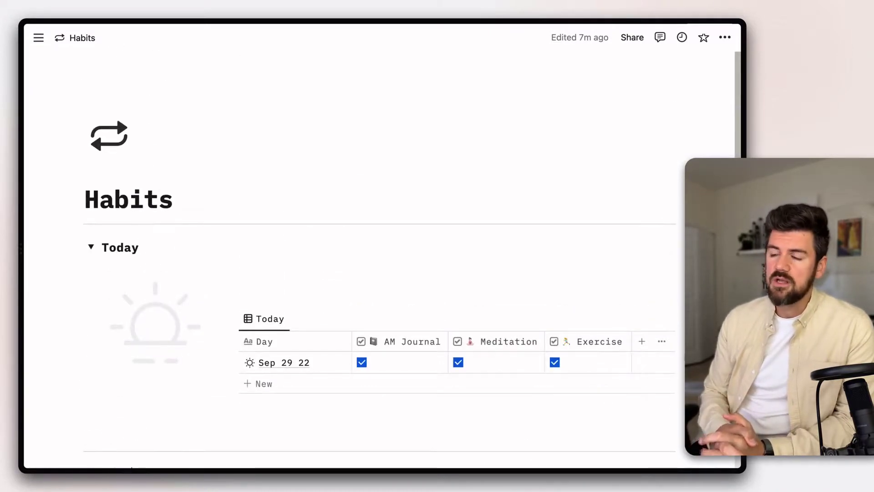